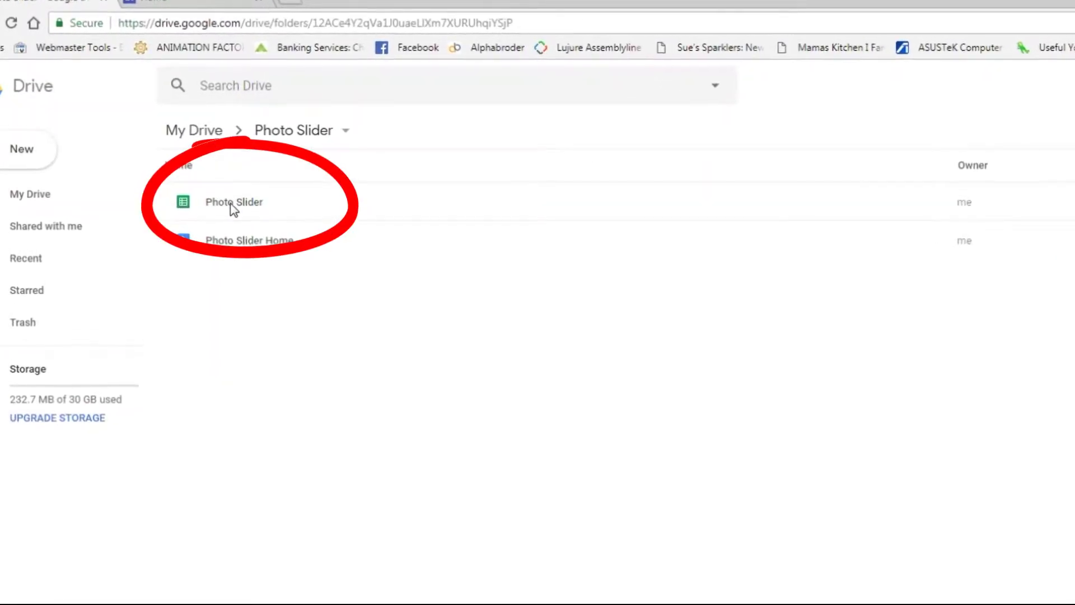
Step: Open the Photo Slider spreadsheet from Drive and enter "Title here" as the first slide's title in A3
{"action": "left_click", "coordinate": [237, 212]}
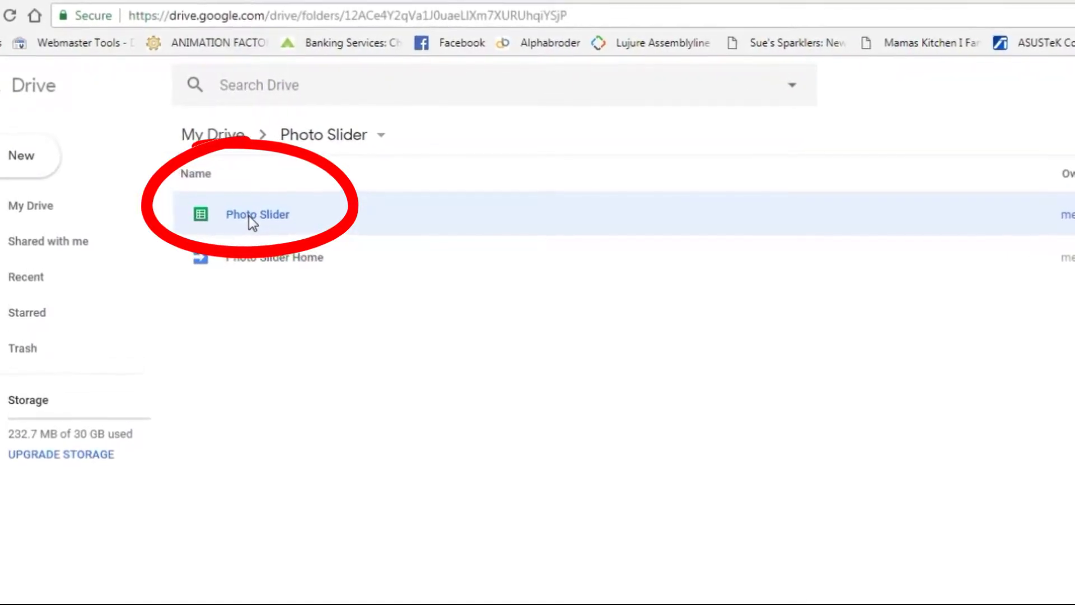
{"action": "double_click", "coordinate": [247, 215]}
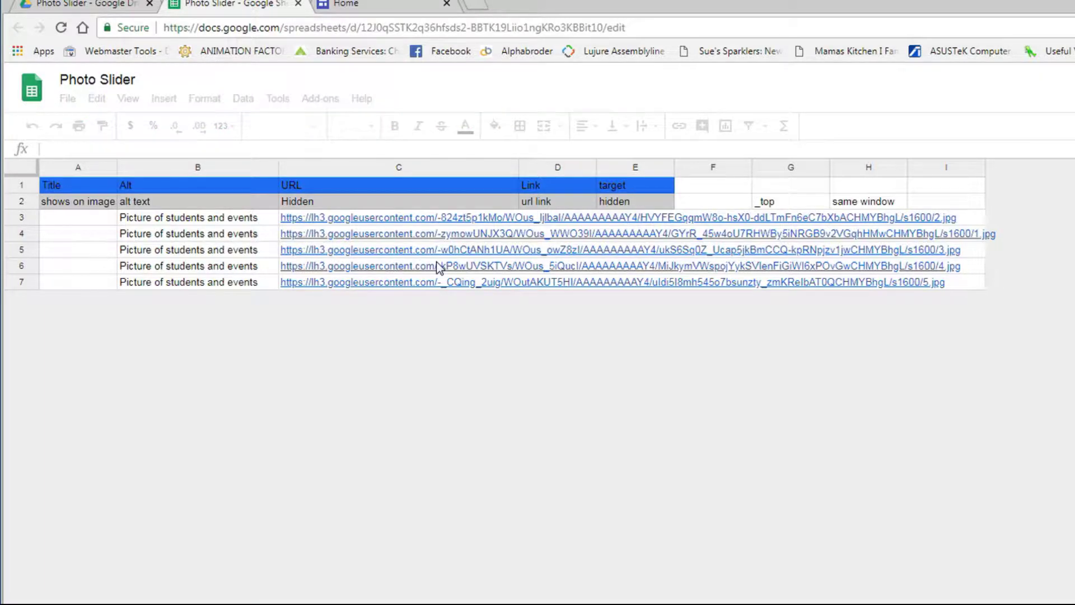
{"action": "left_click", "coordinate": [77, 218]}
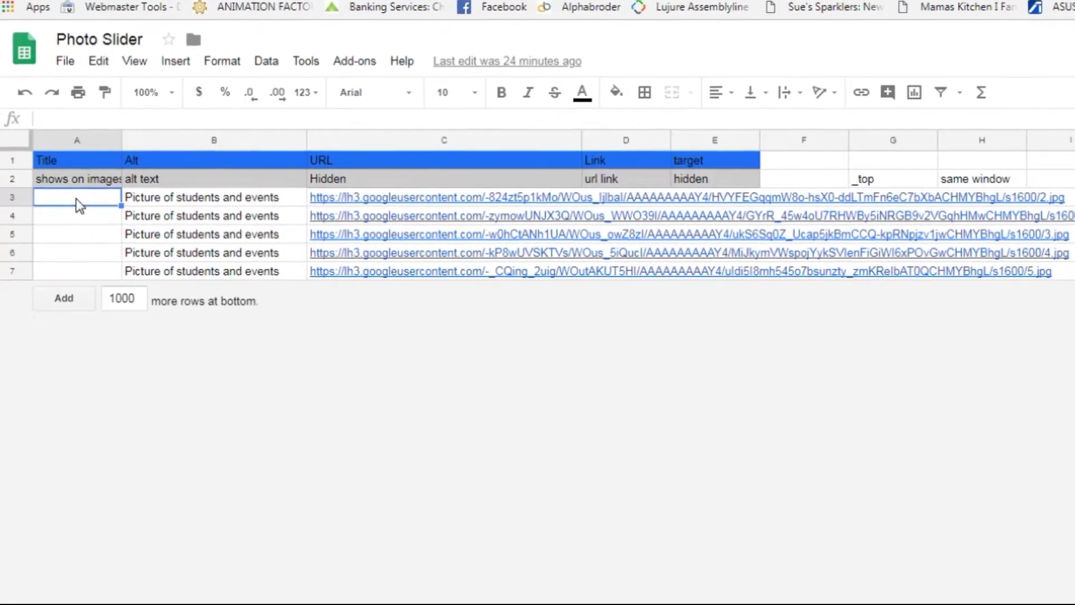
{"action": "type", "text": "Title here"}
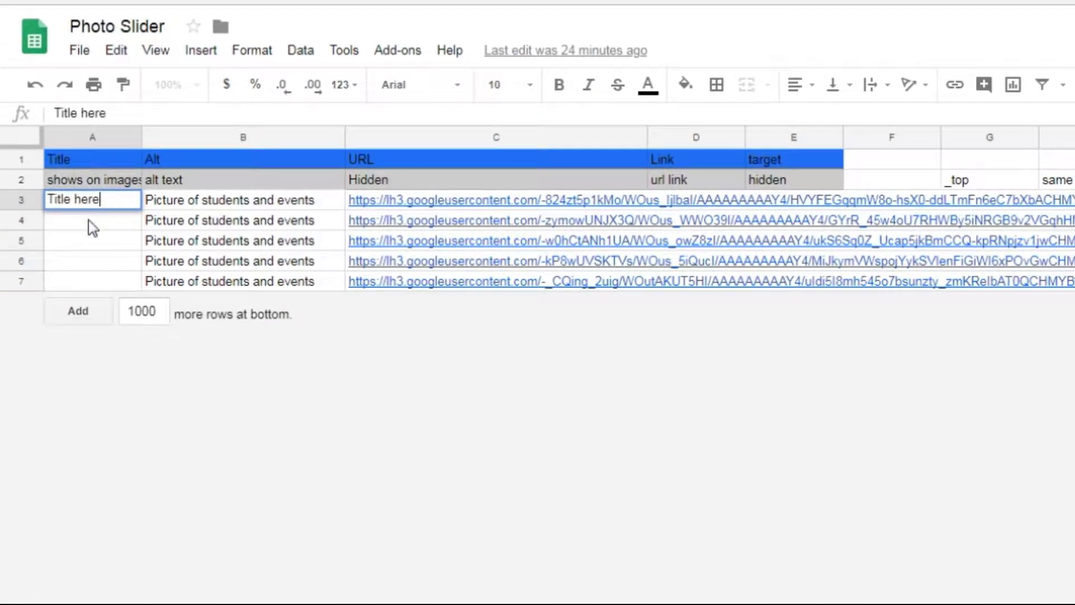
Step: Enter "This will show on image" as the second slide's title in A4
{"action": "left_click", "coordinate": [92, 227]}
{"action": "type", "text": "T"}
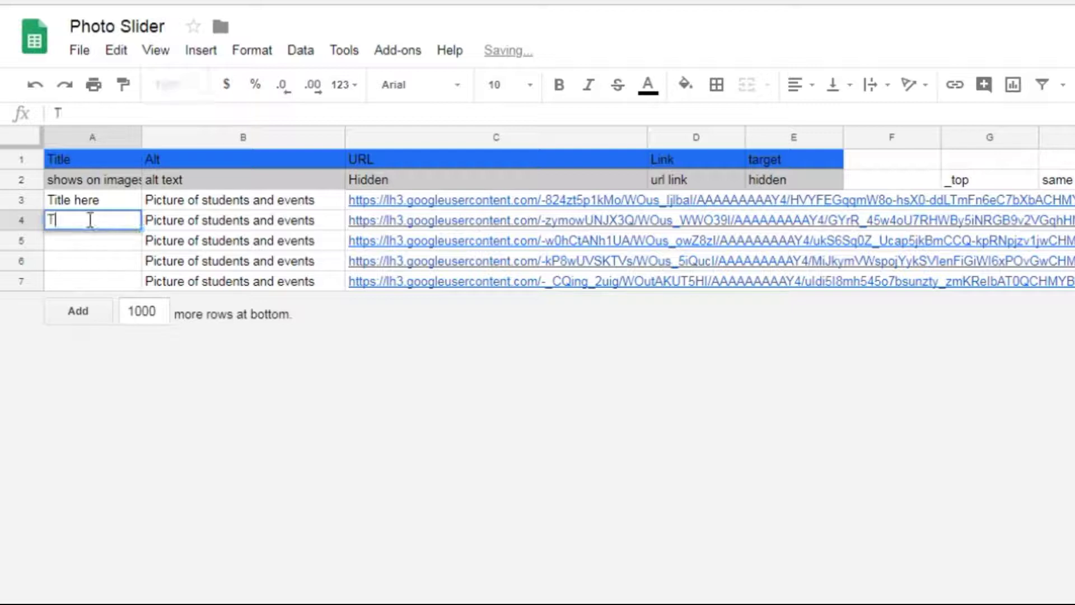
{"action": "type", "text": "his will show on "}
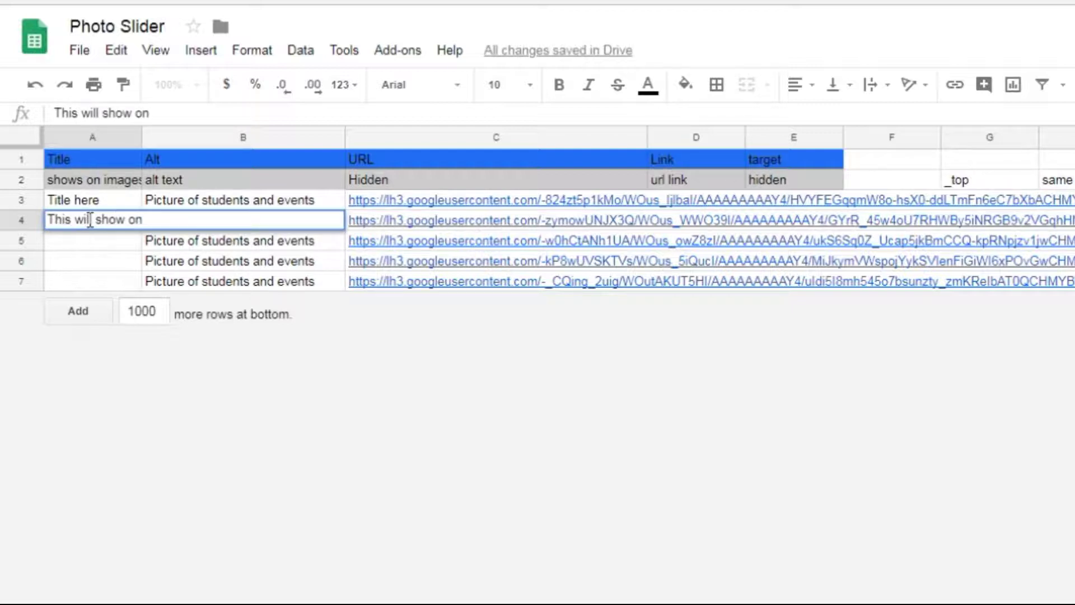
{"action": "type", "text": "image"}
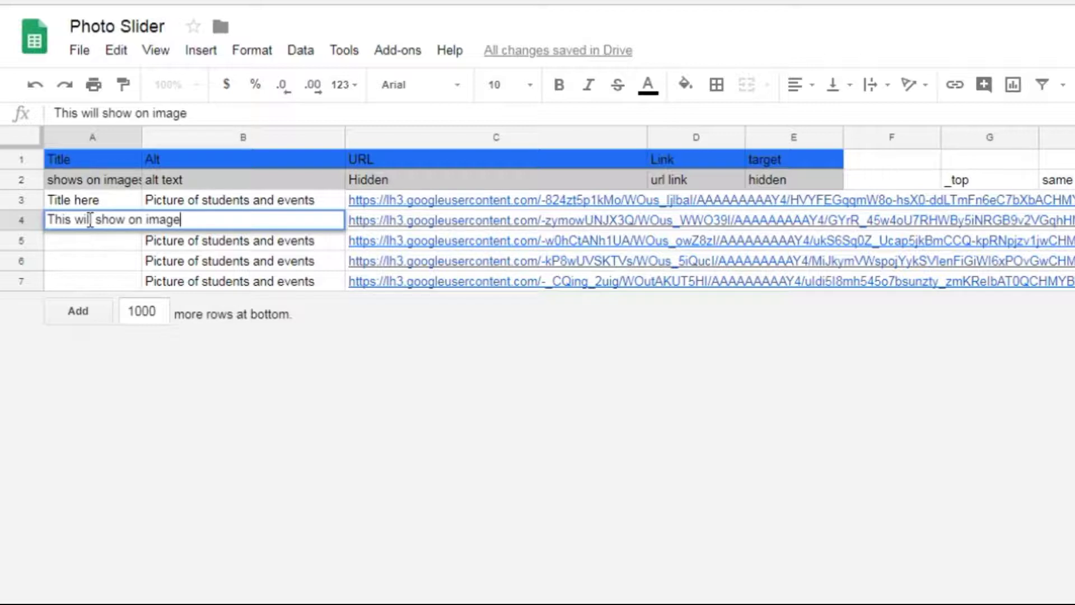
{"action": "key", "text": "Return"}
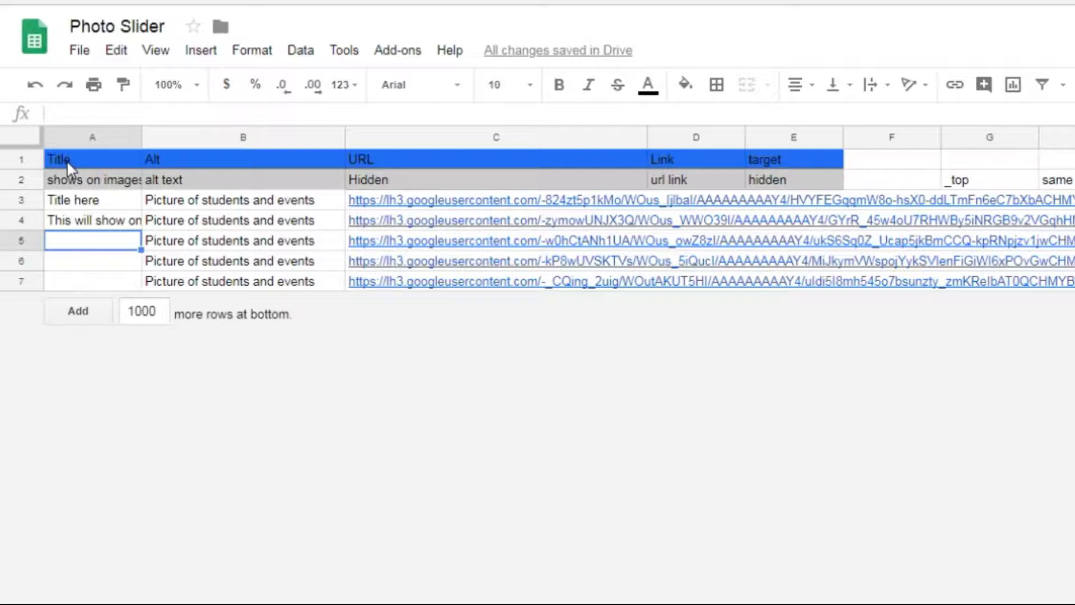
Step: Reload the published Photo Slider site page to check the slide titles, and return to the spreadsheet
{"action": "left_click", "coordinate": [284, 36]}
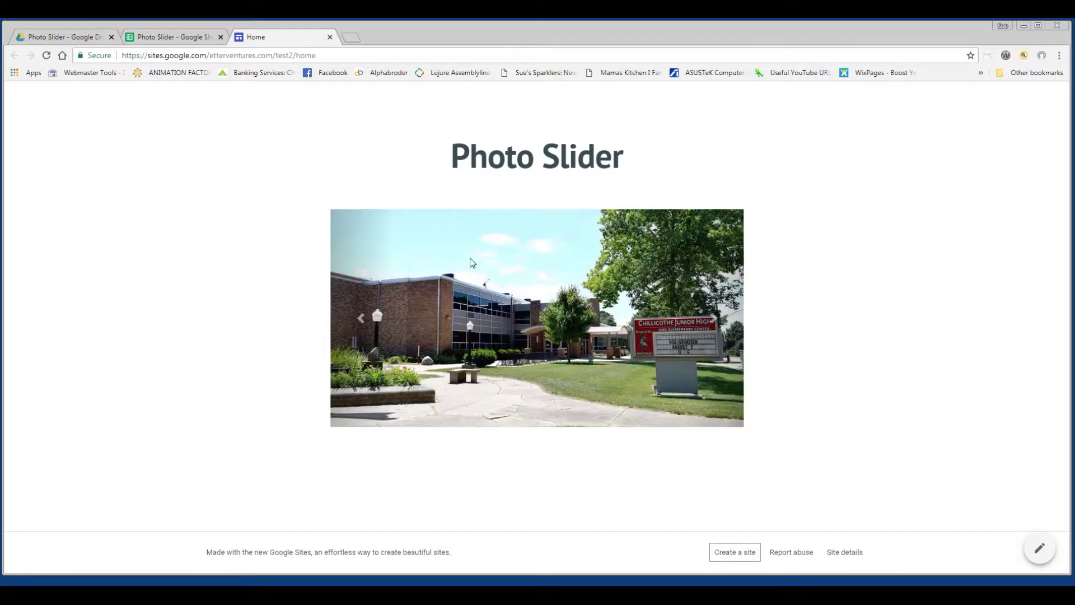
{"action": "left_click", "coordinate": [48, 56]}
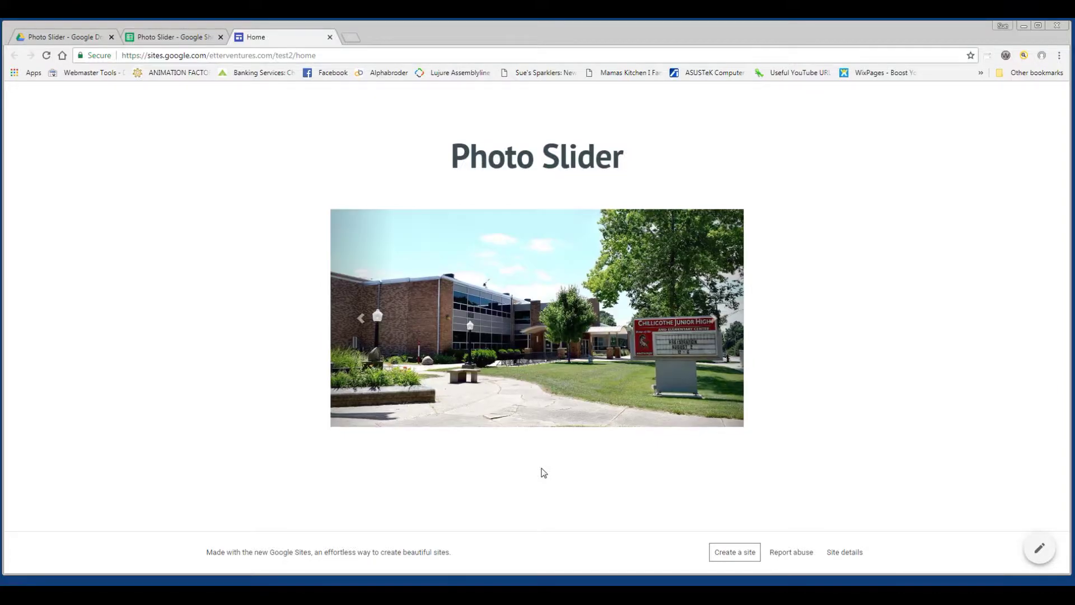
{"action": "left_click", "coordinate": [173, 37]}
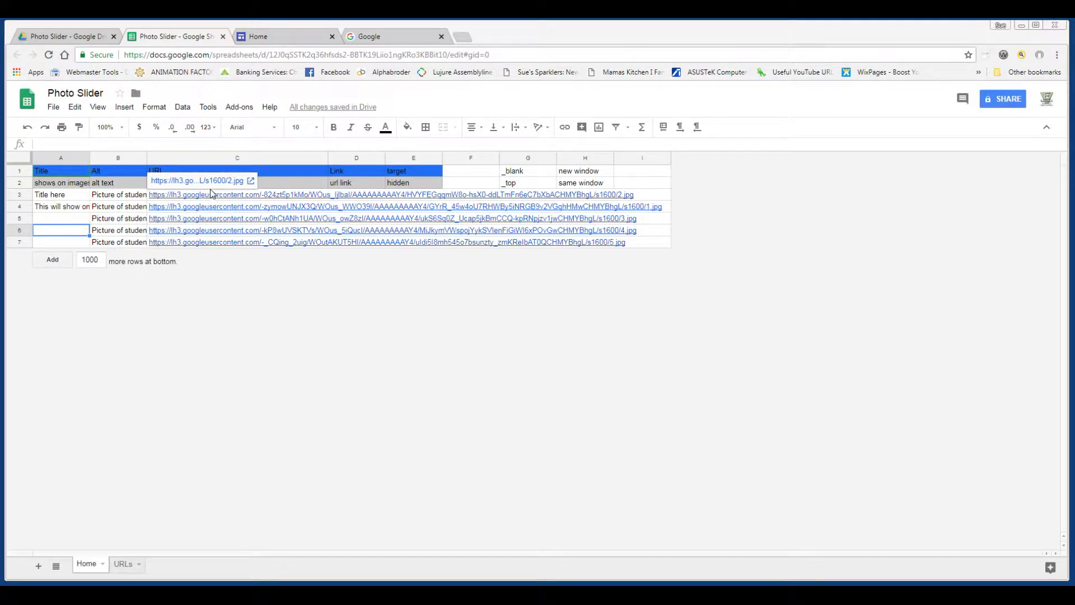
Step: Switch to Google Photos and open the Student activities album
{"action": "left_click", "coordinate": [379, 38]}
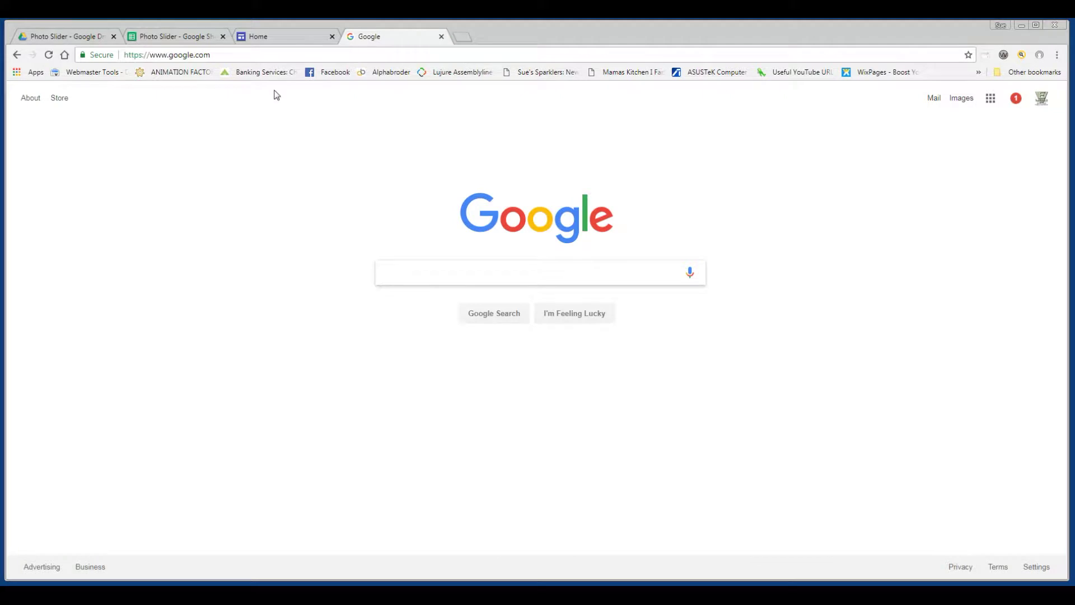
{"action": "left_click", "coordinate": [991, 100]}
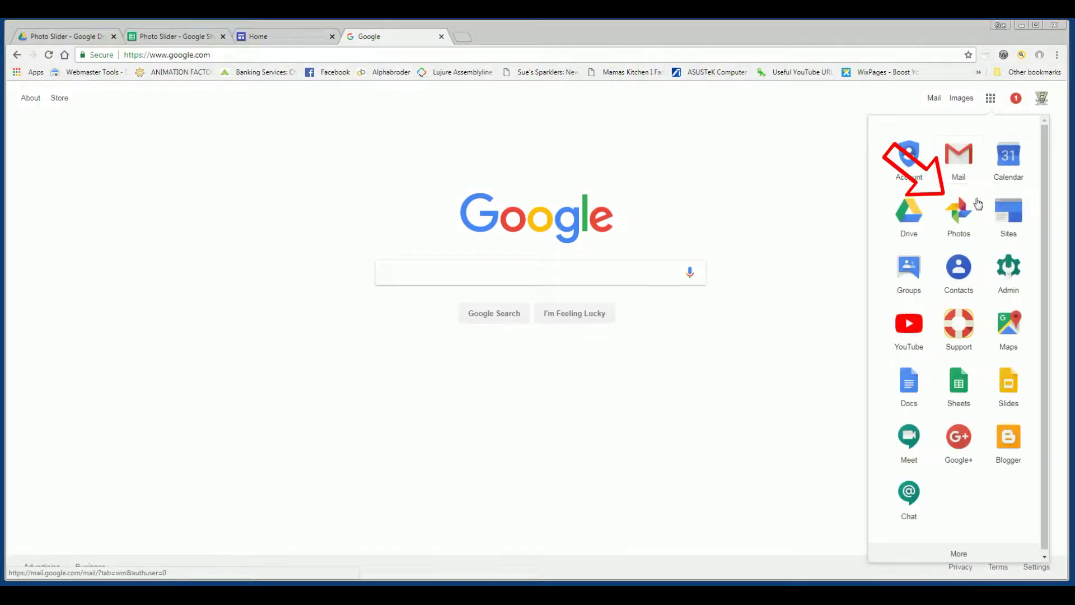
{"action": "left_click", "coordinate": [958, 212]}
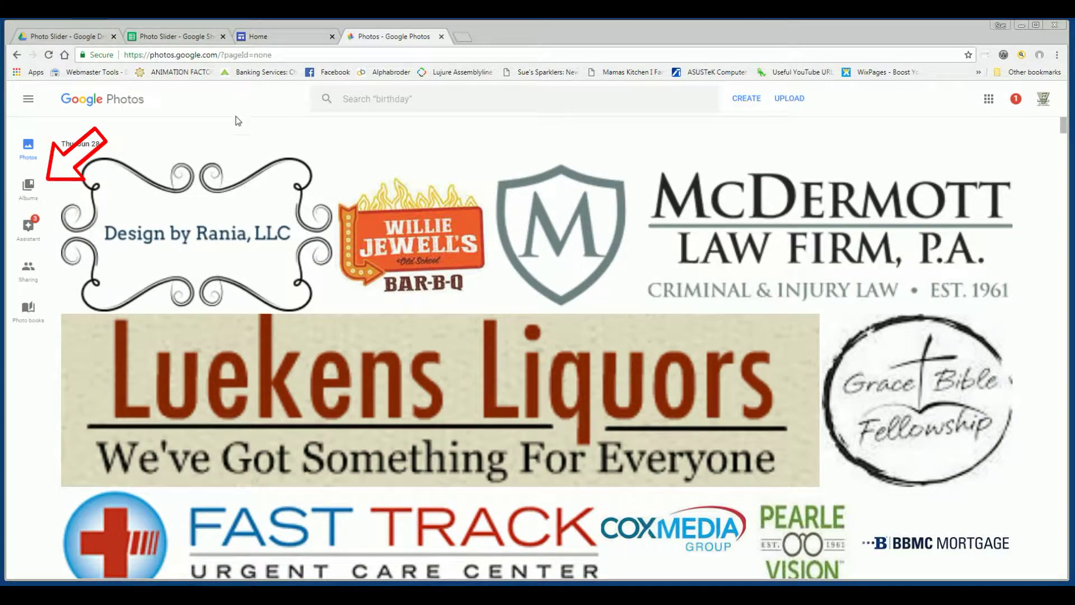
{"action": "left_click", "coordinate": [28, 188]}
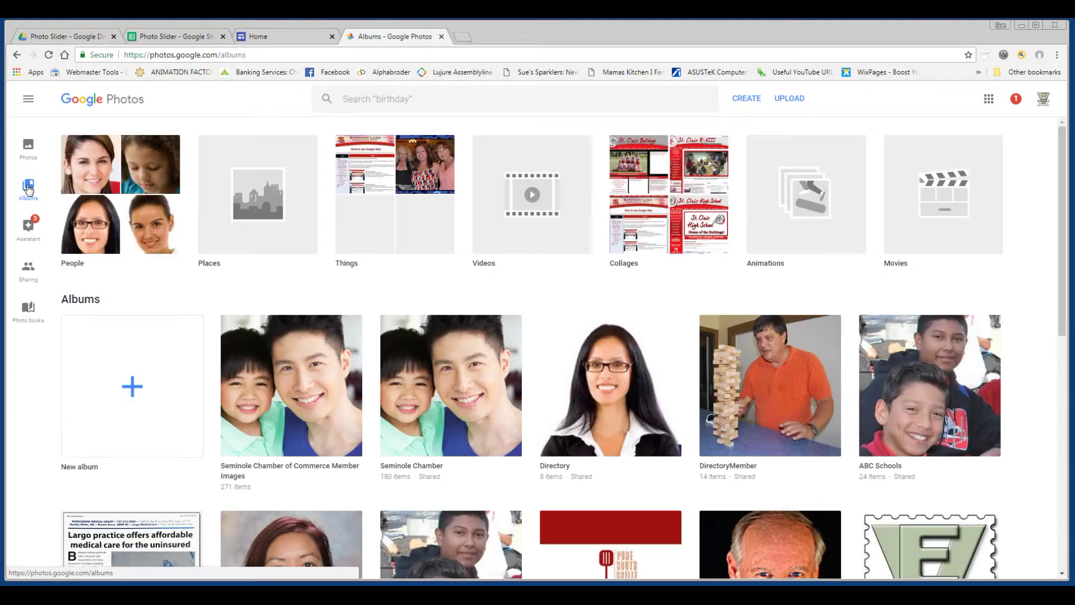
{"action": "scroll", "coordinate": [421, 423], "scroll_direction": "down", "scroll_amount": 3}
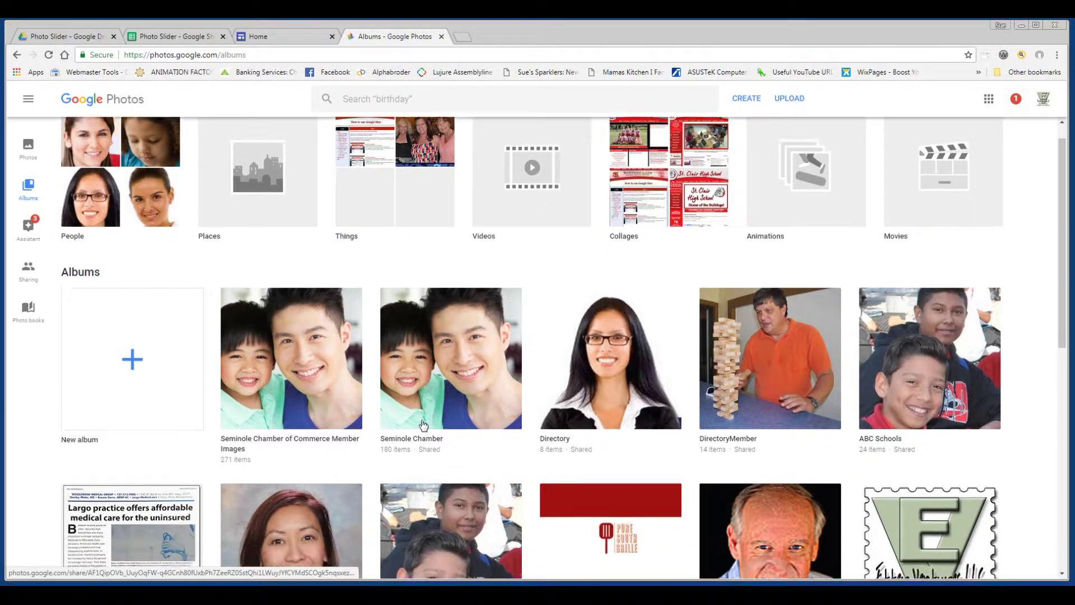
{"action": "scroll", "coordinate": [422, 420], "scroll_direction": "down", "scroll_amount": 1}
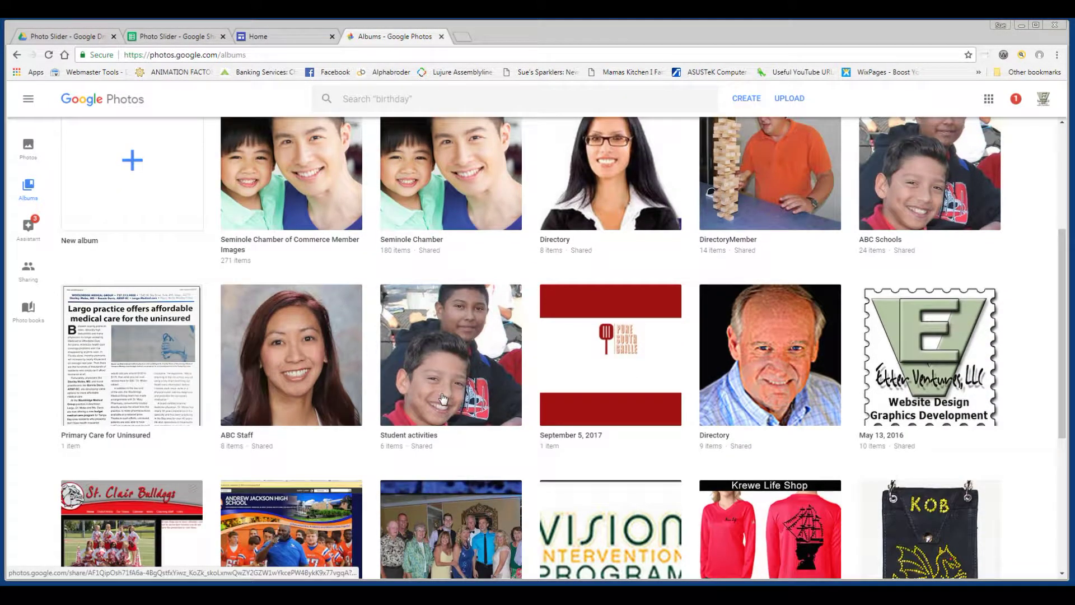
{"action": "left_click", "coordinate": [443, 399]}
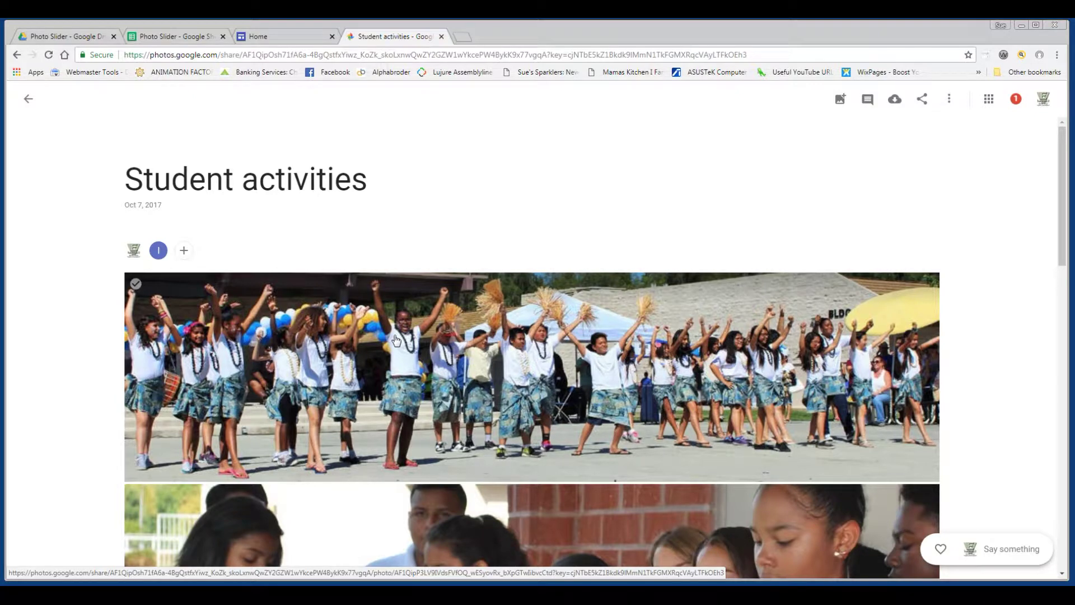
Step: Copy the image address of the album's first photo and paste it over the first slide's URL in C3 of the Photo Slider spreadsheet
{"action": "left_click", "coordinate": [396, 339]}
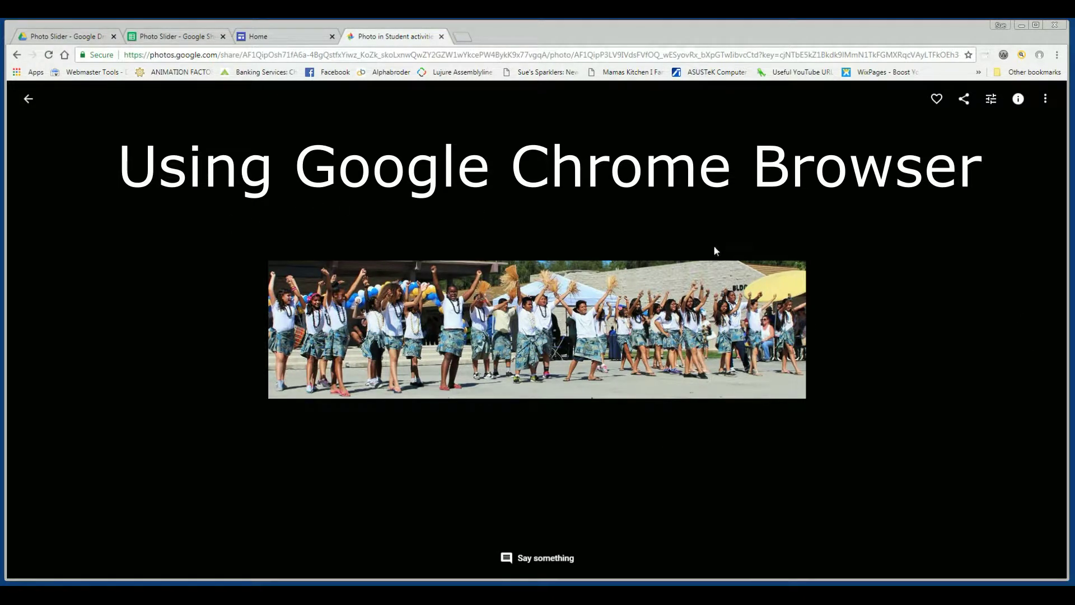
{"action": "right_click", "coordinate": [559, 326]}
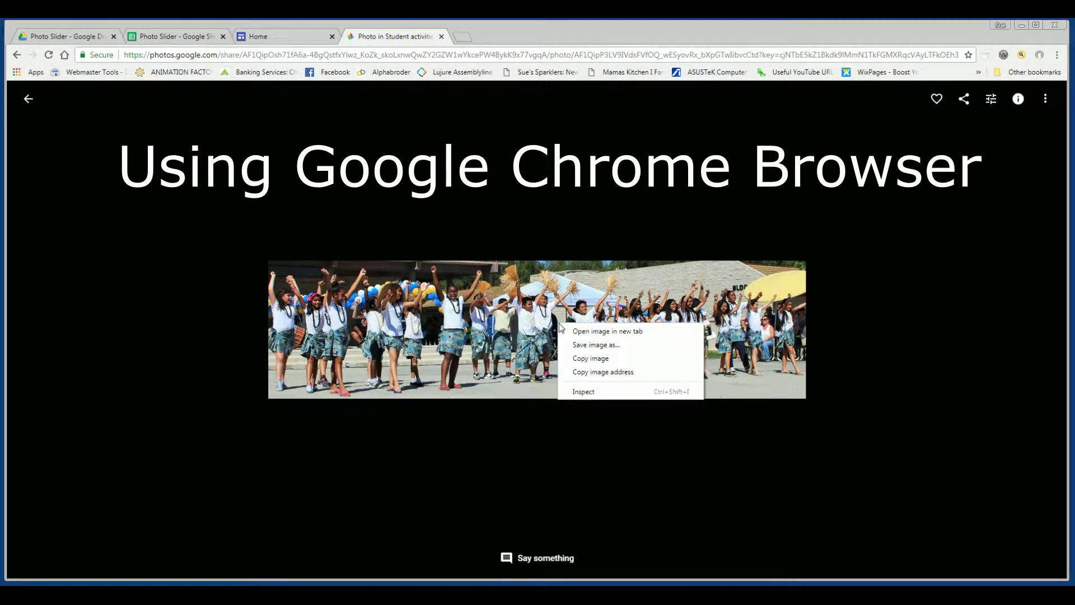
{"action": "left_click", "coordinate": [593, 373]}
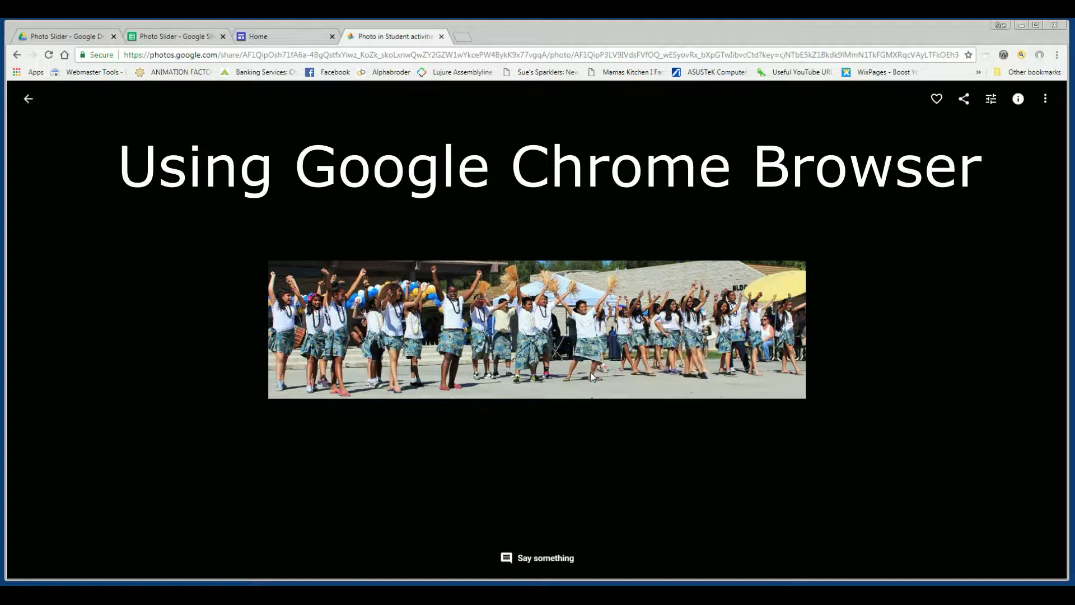
{"action": "left_click", "coordinate": [186, 37]}
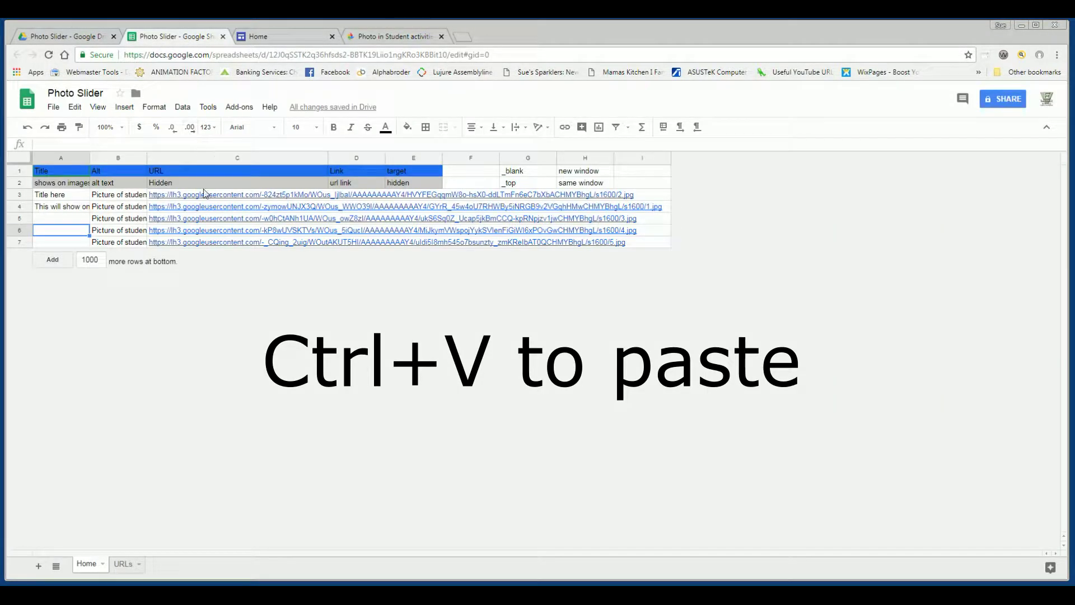
{"action": "left_click", "coordinate": [205, 197]}
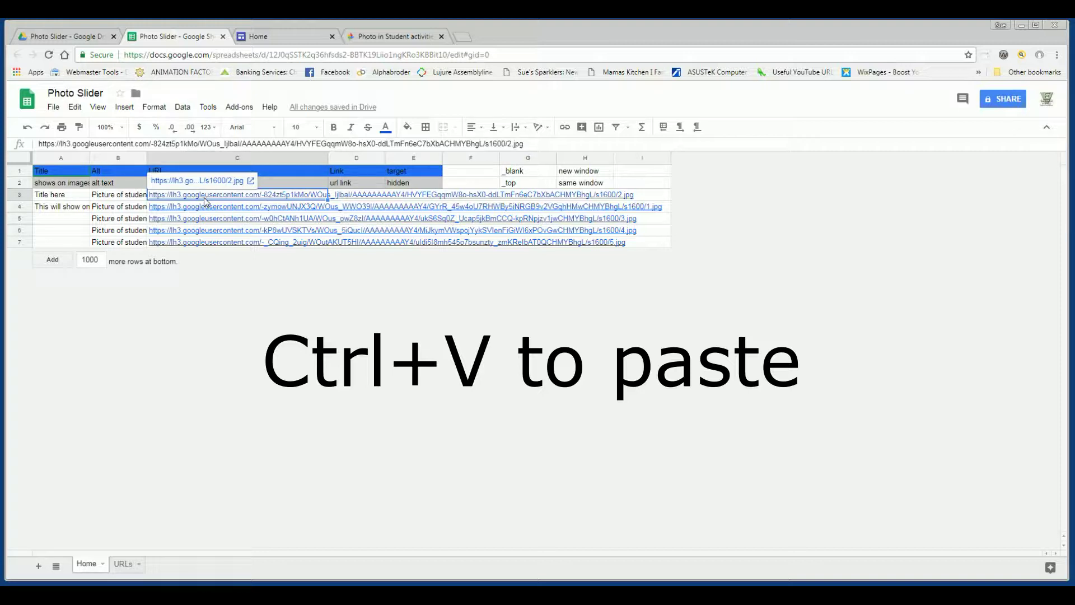
{"action": "key", "text": "ctrl+v"}
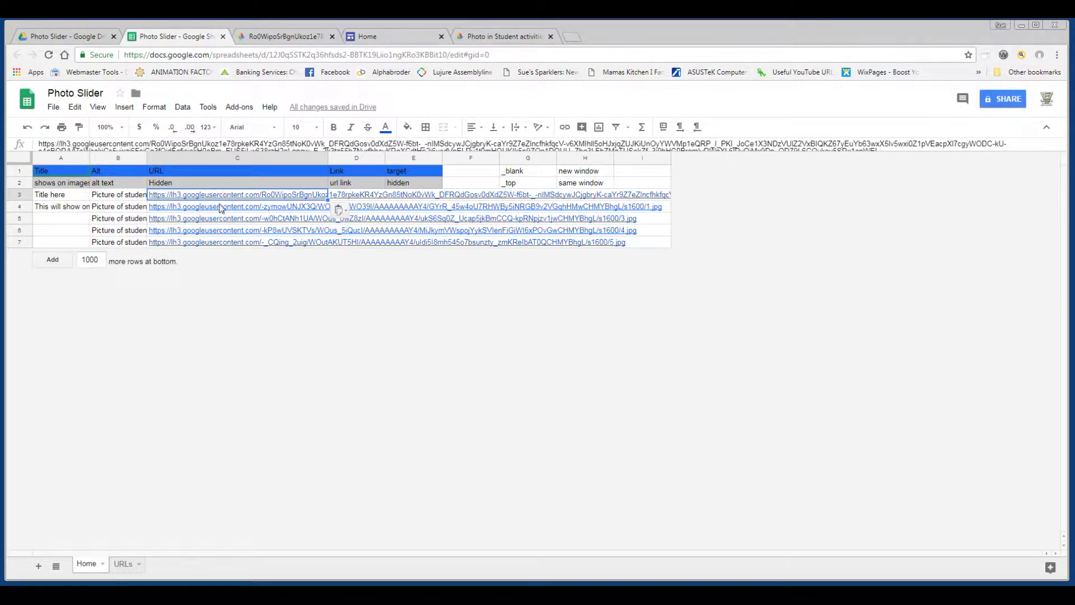
{"action": "mouse_move", "coordinate": [211, 202]}
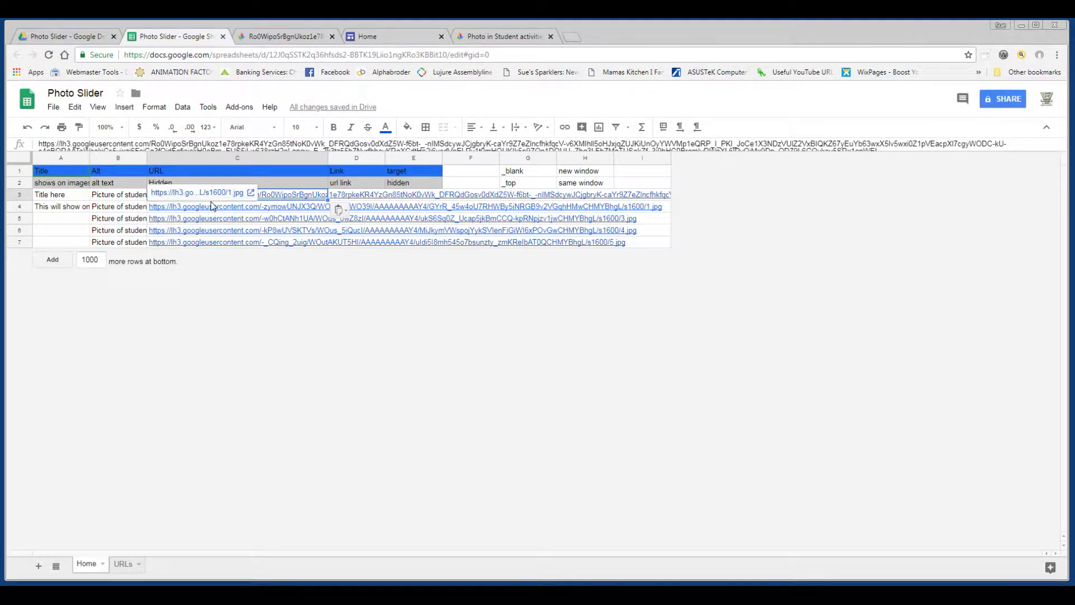
Step: Reload the published Photo Slider site page to check the first slide's replaced photo
{"action": "left_click", "coordinate": [370, 37]}
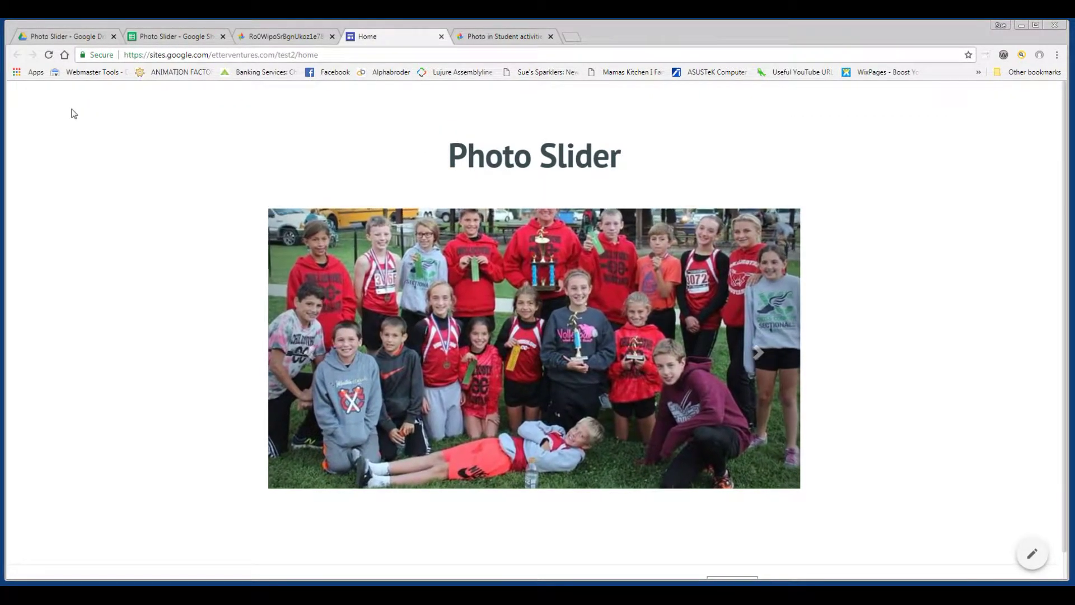
{"action": "left_click", "coordinate": [48, 55]}
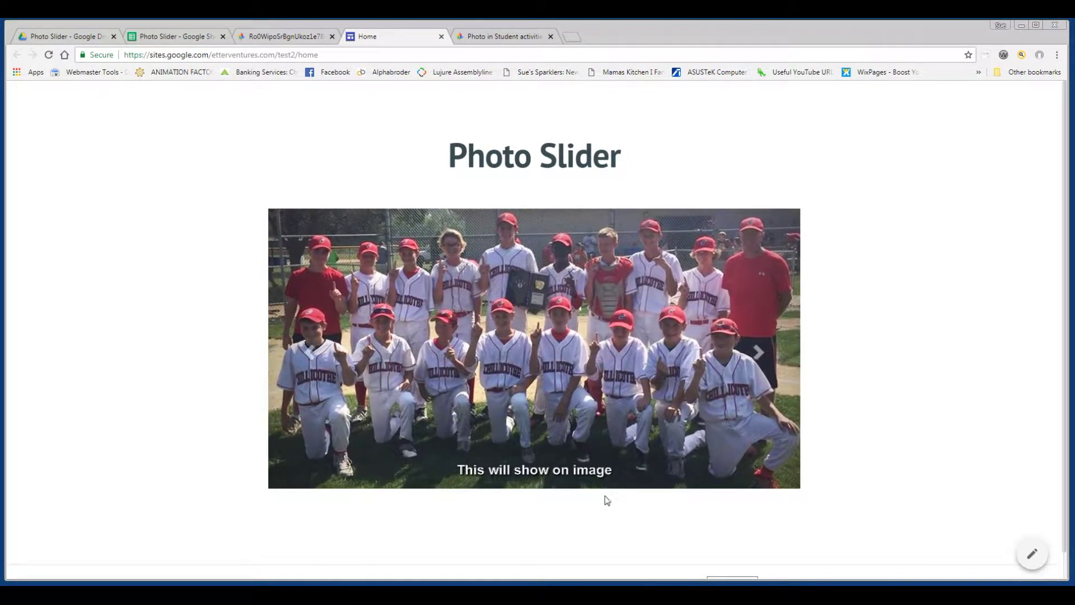
{"action": "key", "text": "F5"}
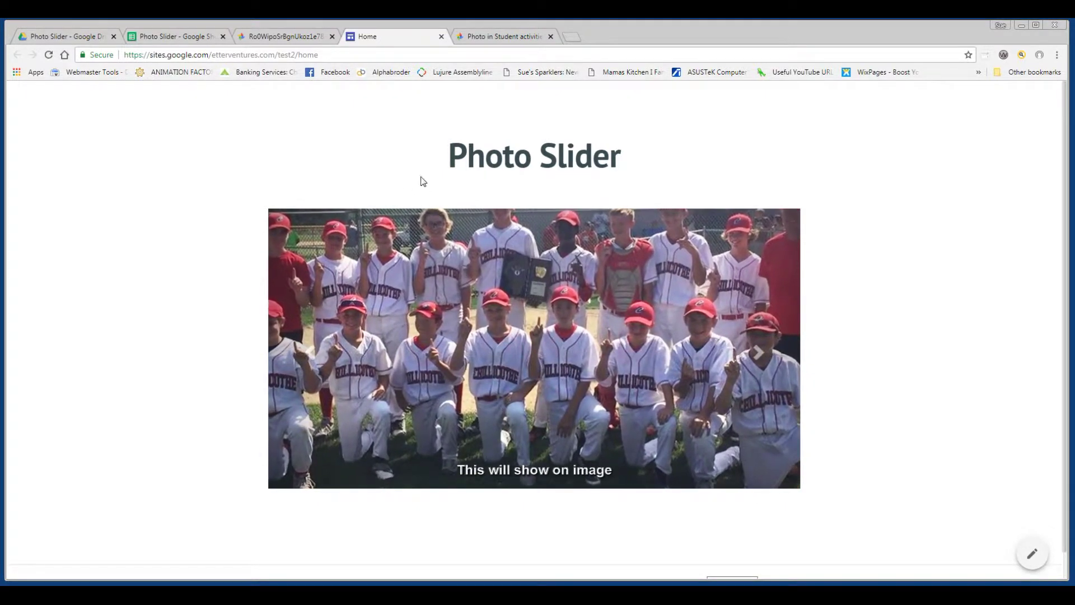
Step: Copy the image address of the album's second photo and paste it over the second slide's URL in C4 of the spreadsheet
{"action": "key", "text": "ctrl+Tab"}
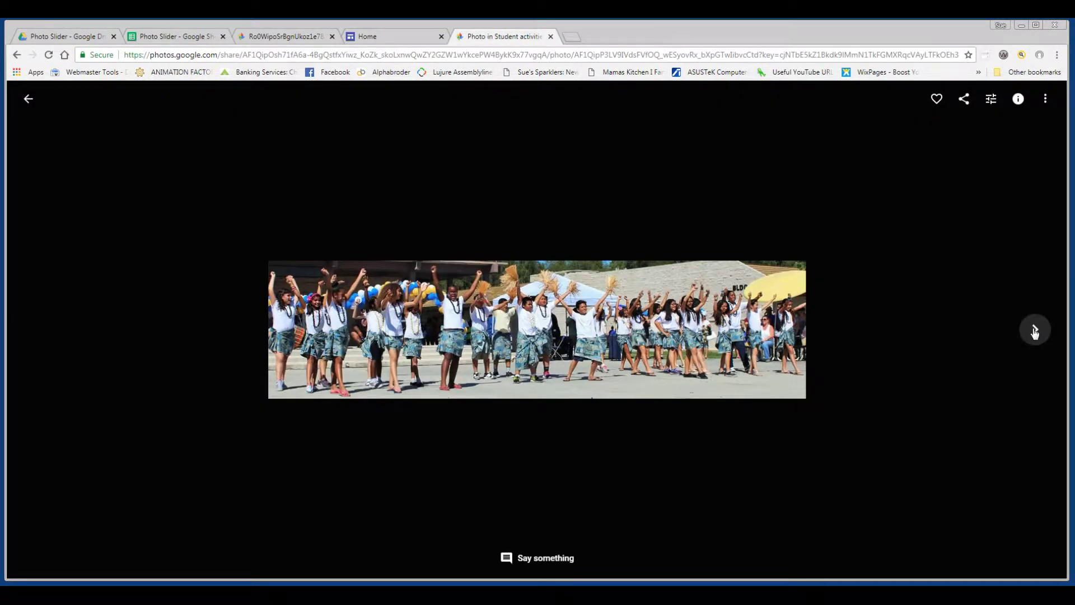
{"action": "left_click", "coordinate": [1031, 329]}
{"action": "right_click", "coordinate": [563, 327]}
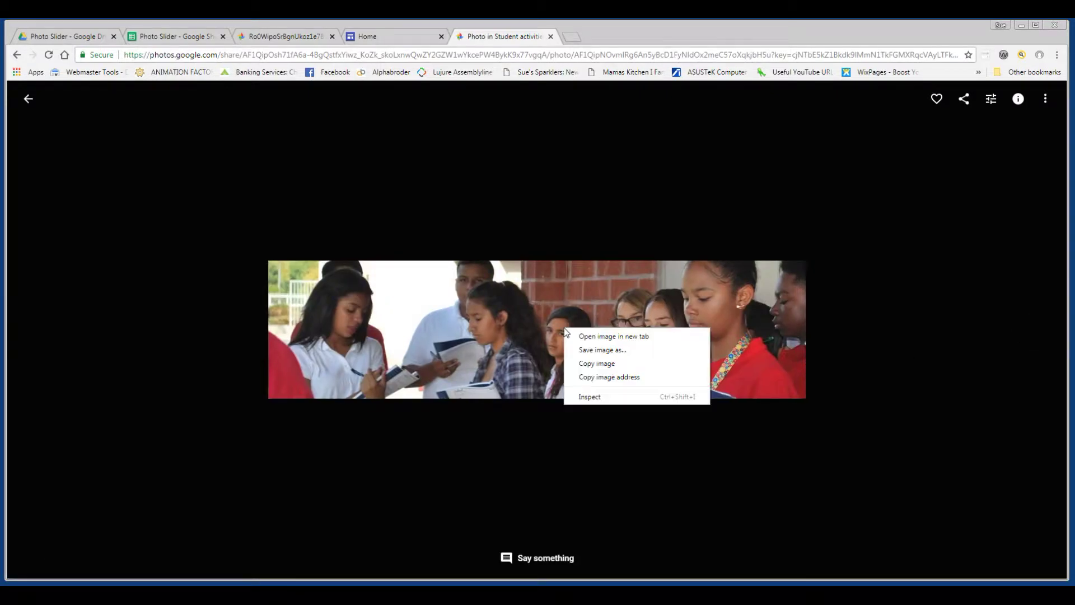
{"action": "left_click", "coordinate": [615, 377]}
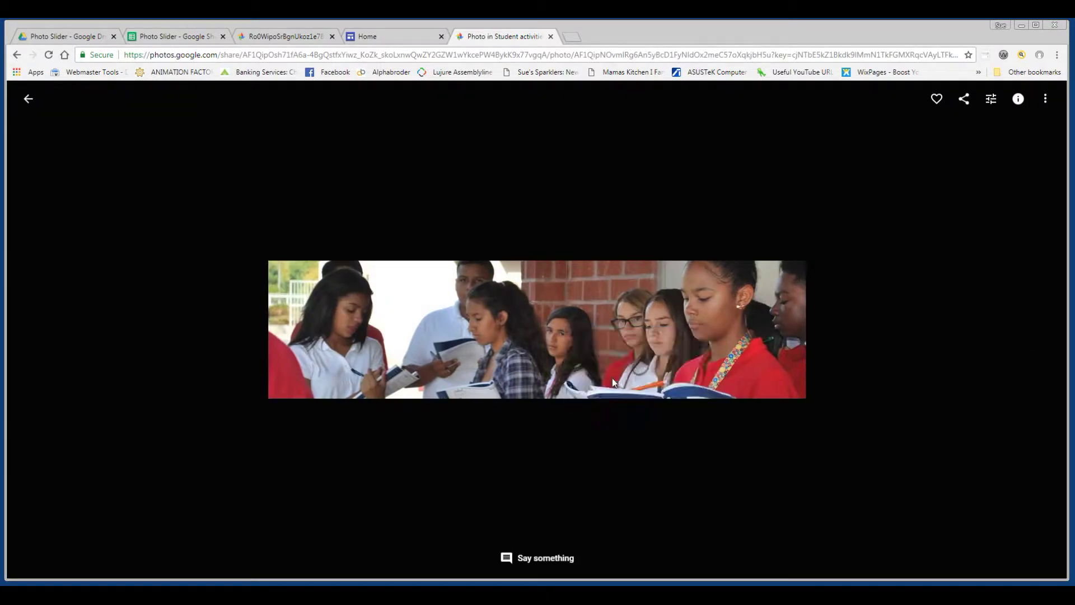
{"action": "left_click", "coordinate": [193, 36]}
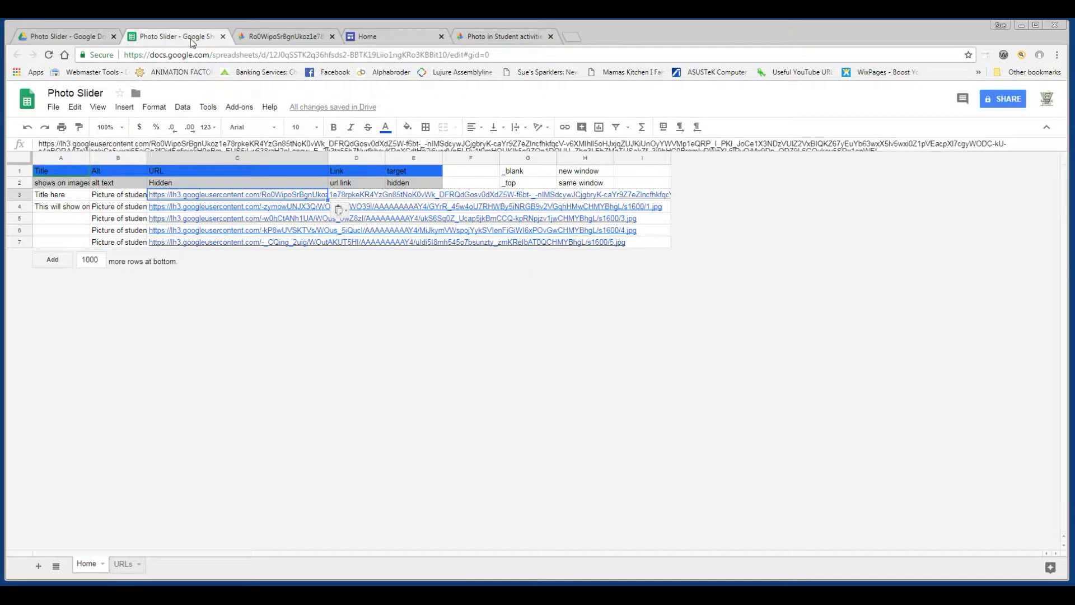
{"action": "left_click", "coordinate": [157, 211]}
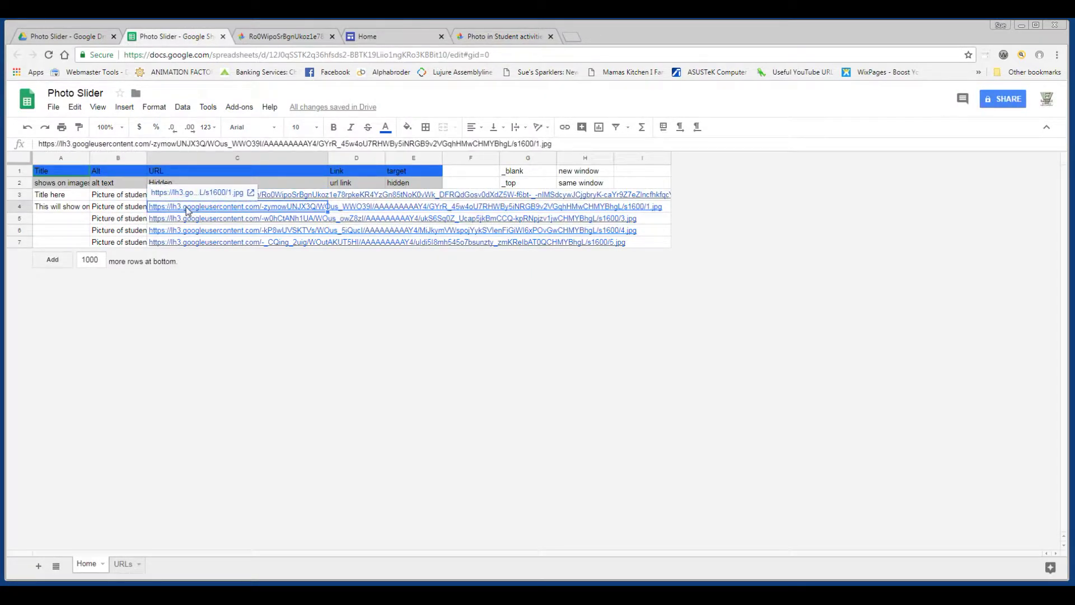
{"action": "key", "text": "ctrl+v"}
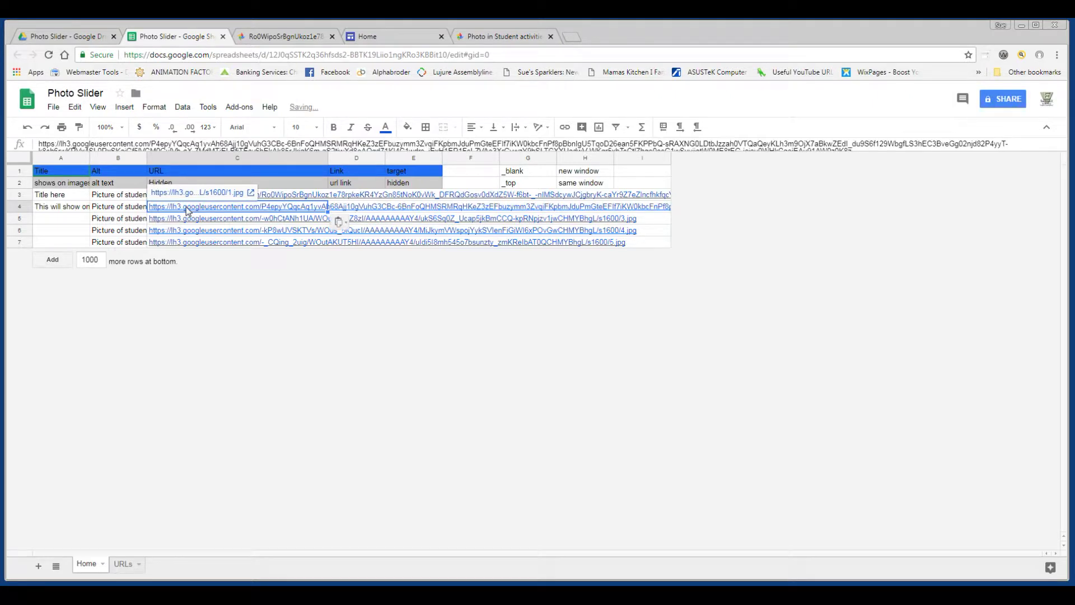
Step: Reload the published Photo Slider site page to check the second slide's replaced photo
{"action": "left_click", "coordinate": [383, 40]}
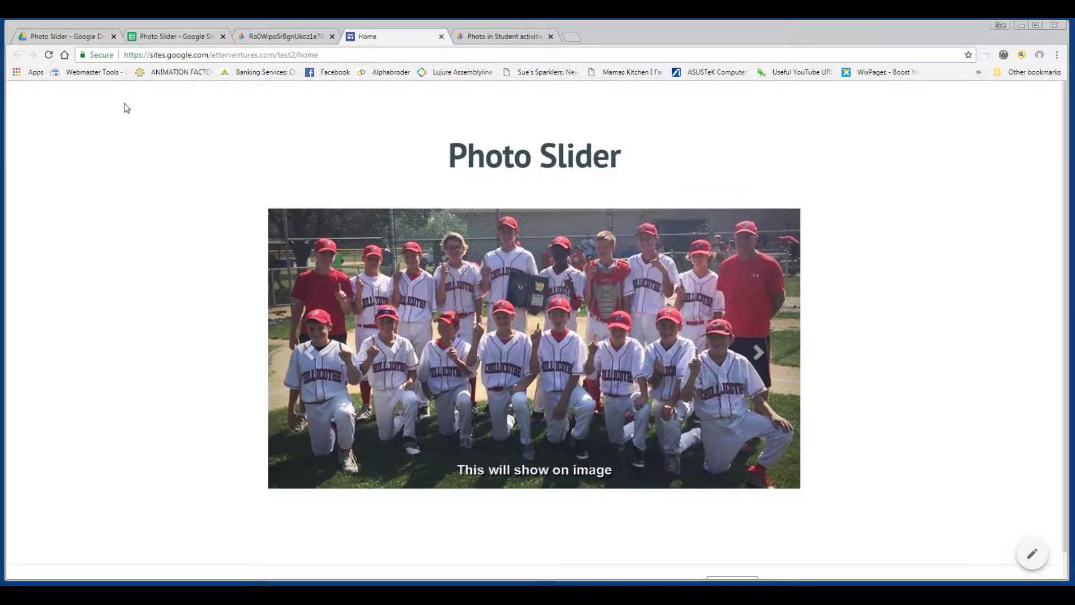
{"action": "left_click", "coordinate": [49, 55]}
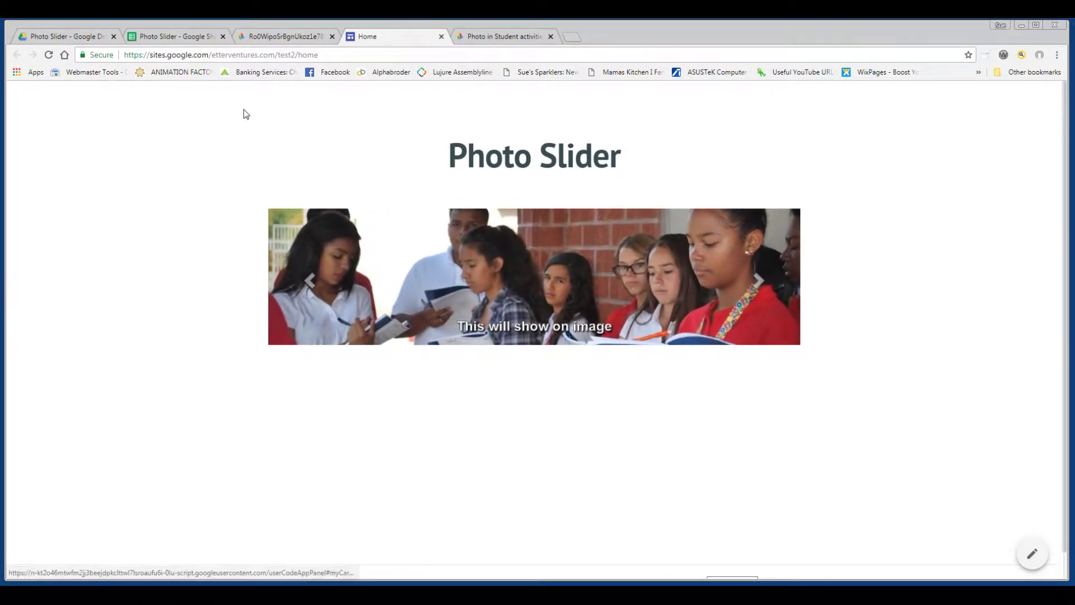
Step: Open the Photo Gallery by Awesome Table add-on's create/edit pane on the spreadsheet's URLs sheet
{"action": "left_click", "coordinate": [194, 37]}
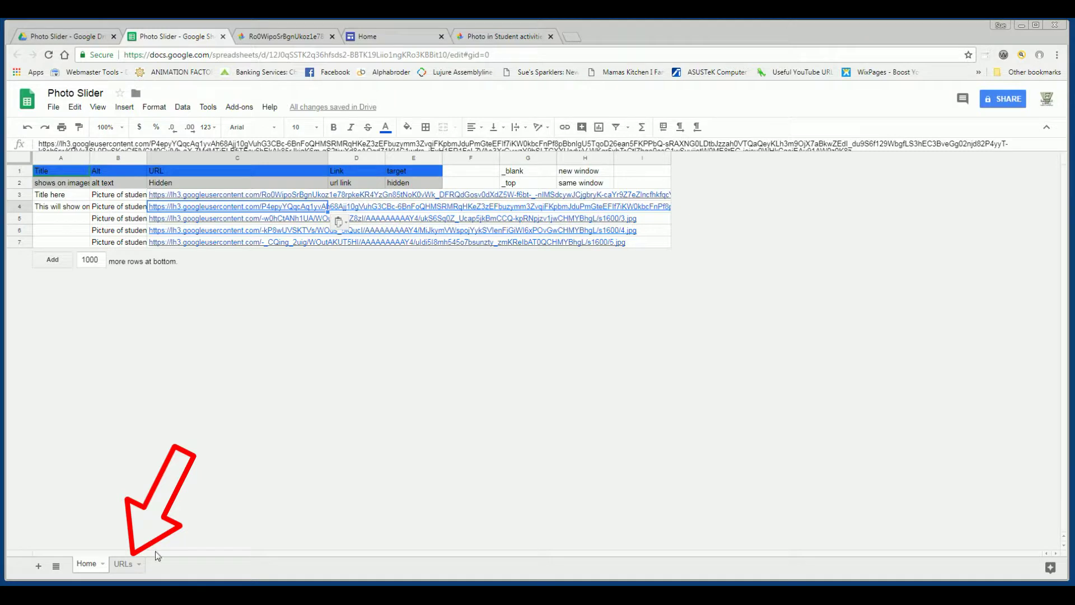
{"action": "left_click", "coordinate": [124, 565]}
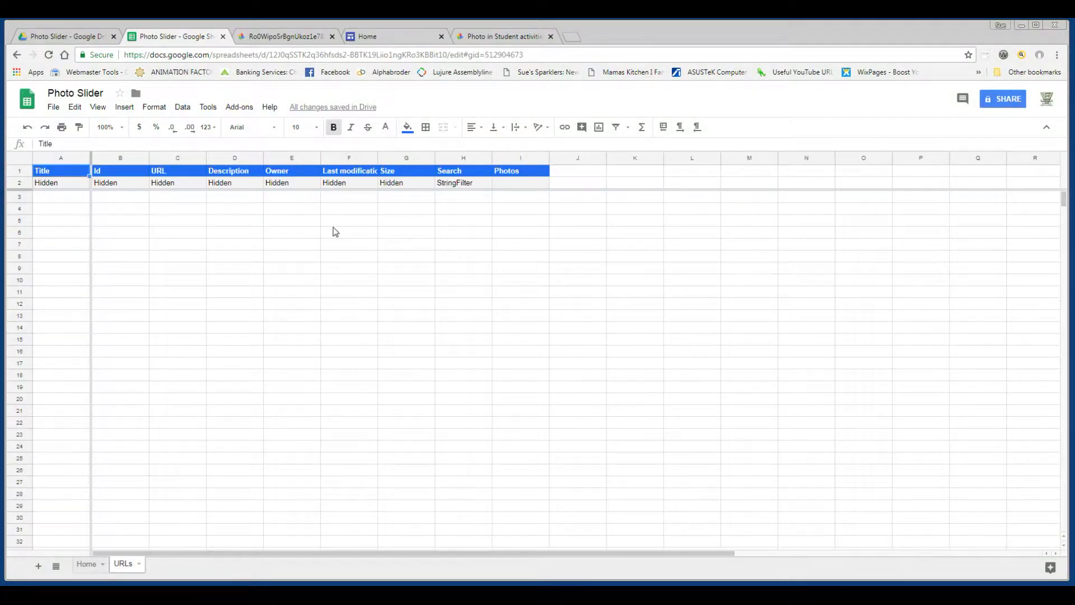
{"action": "left_click", "coordinate": [244, 108]}
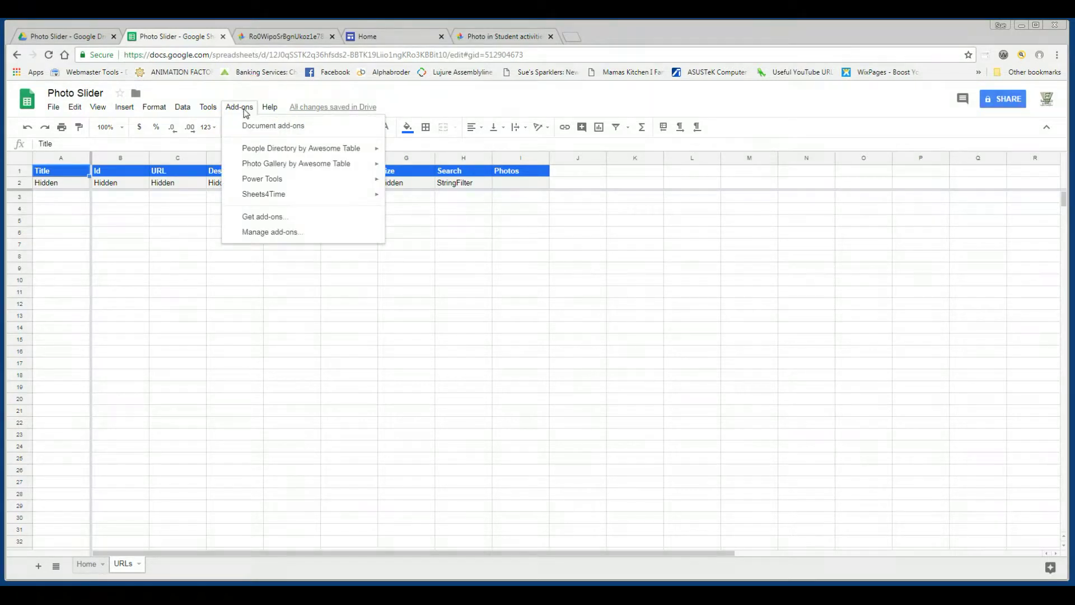
{"action": "mouse_move", "coordinate": [307, 168]}
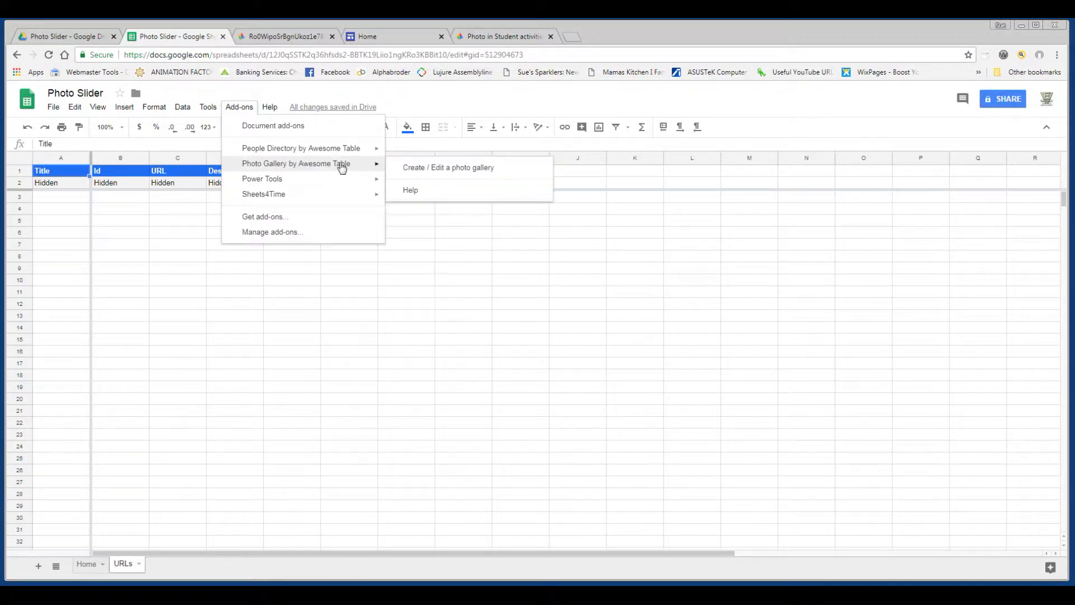
{"action": "left_click", "coordinate": [451, 168]}
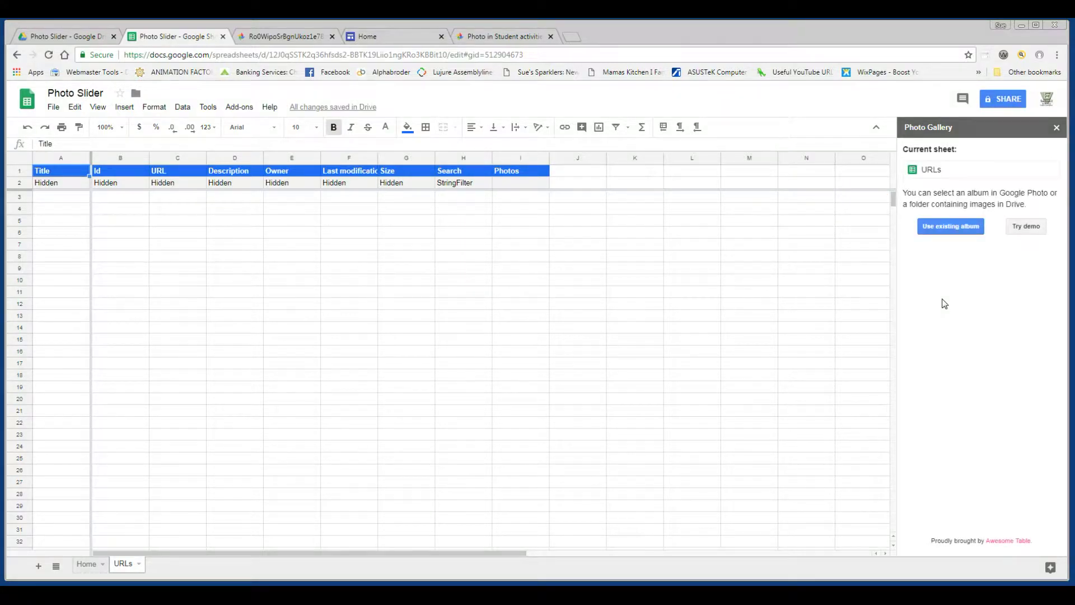
Step: Choose the existing Student activities photo album as the source and list its photos in the current URLs sheet, closing the extra blank tab
{"action": "left_click", "coordinate": [952, 227]}
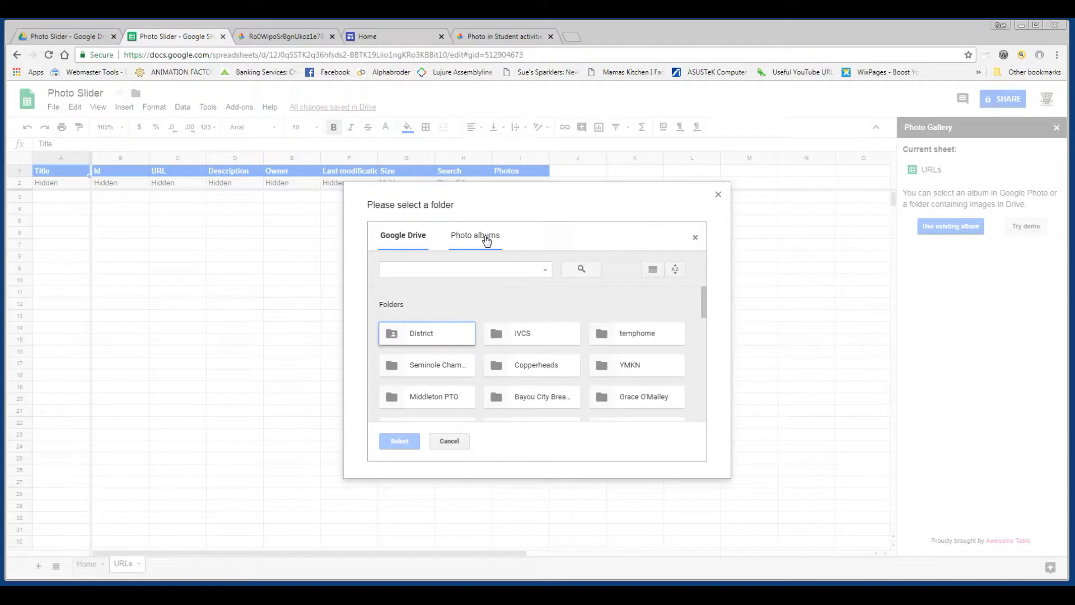
{"action": "left_click", "coordinate": [486, 240]}
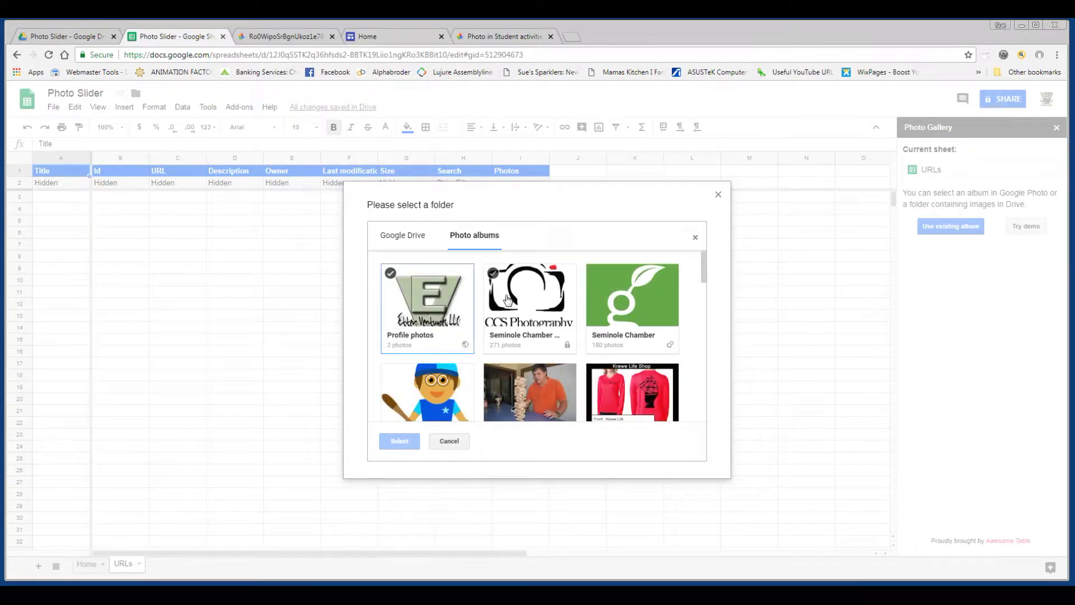
{"action": "scroll", "coordinate": [507, 300], "scroll_direction": "down", "scroll_amount": 5}
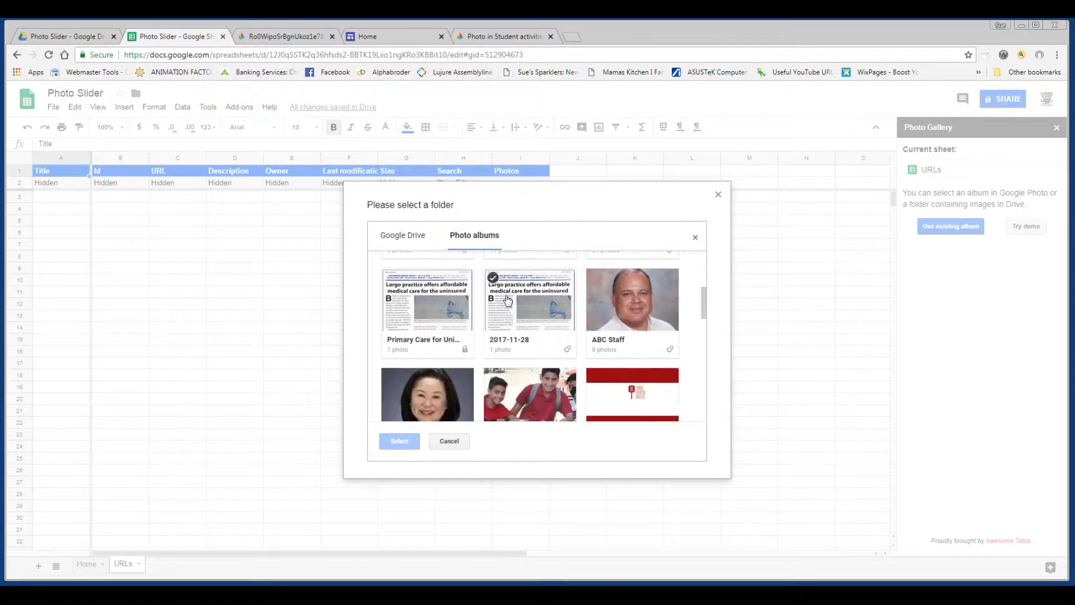
{"action": "scroll", "coordinate": [507, 299], "scroll_direction": "down", "scroll_amount": 1}
{"action": "left_click", "coordinate": [518, 333]}
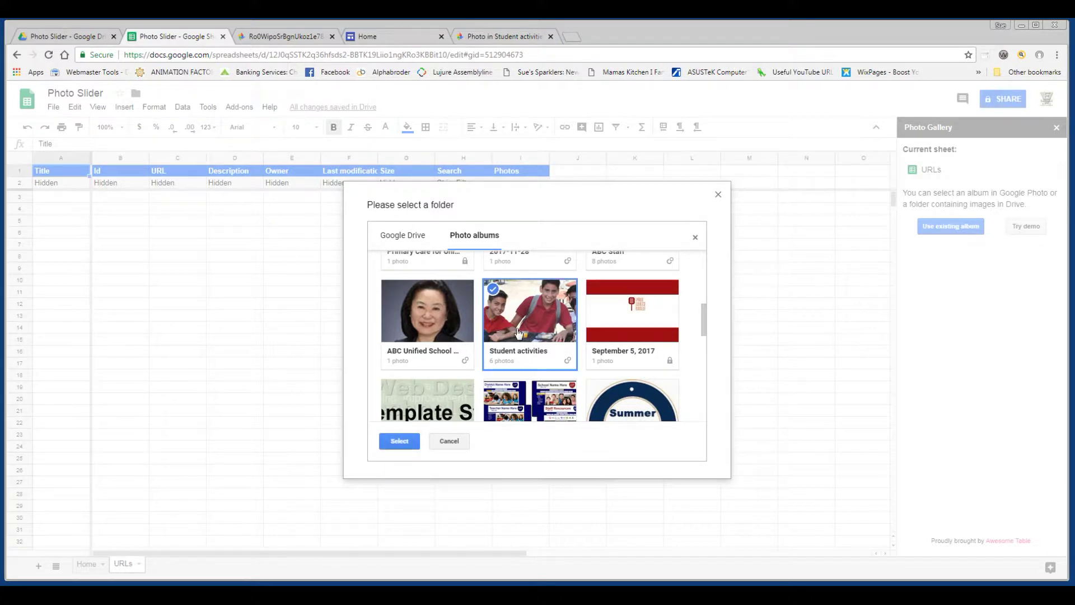
{"action": "left_click", "coordinate": [407, 443]}
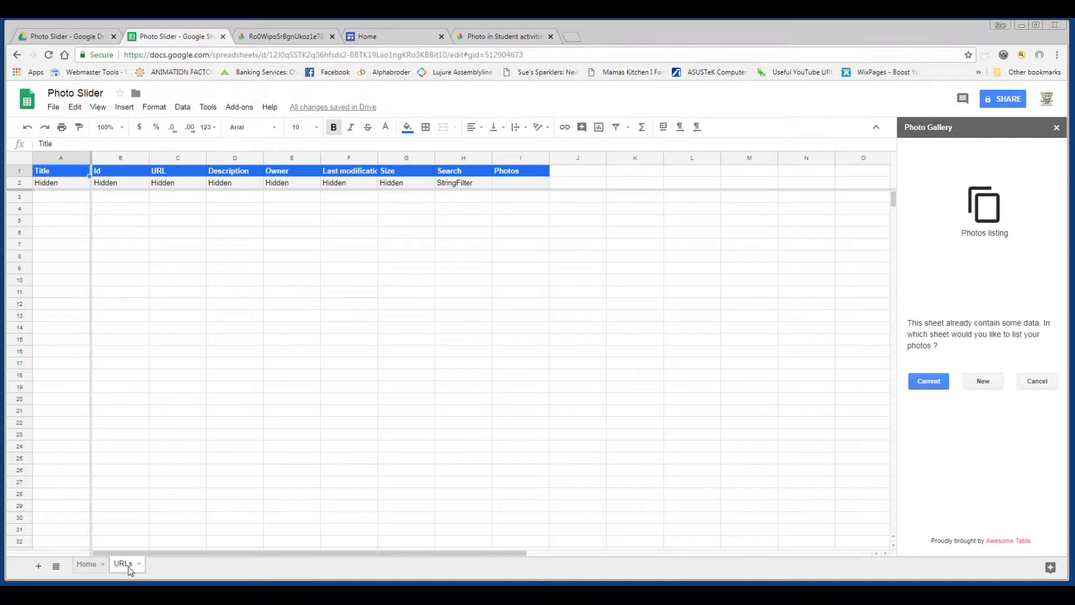
{"action": "left_click", "coordinate": [929, 383]}
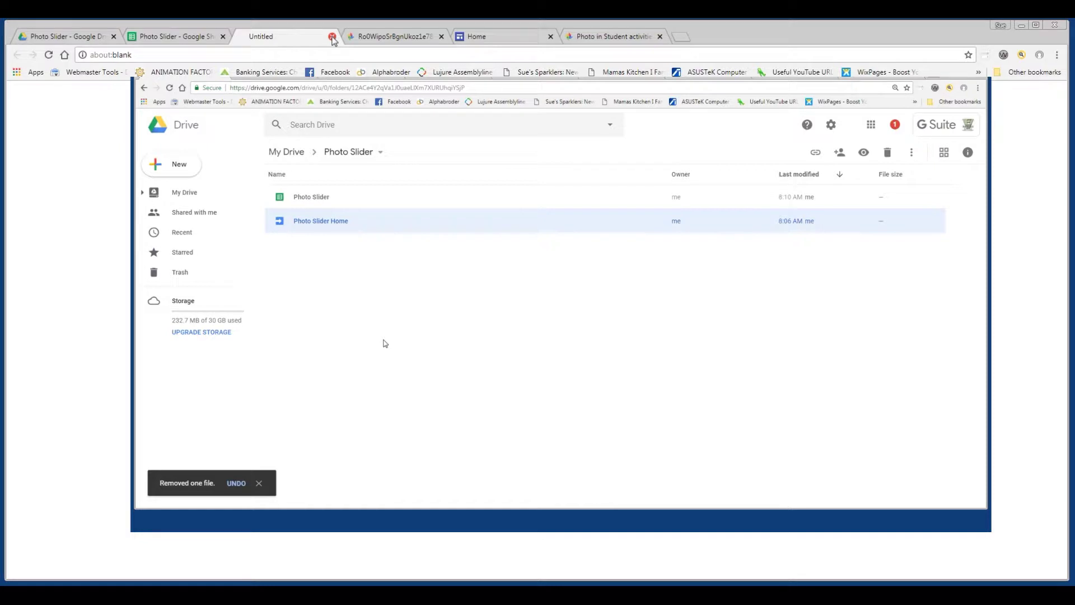
{"action": "left_click", "coordinate": [332, 37]}
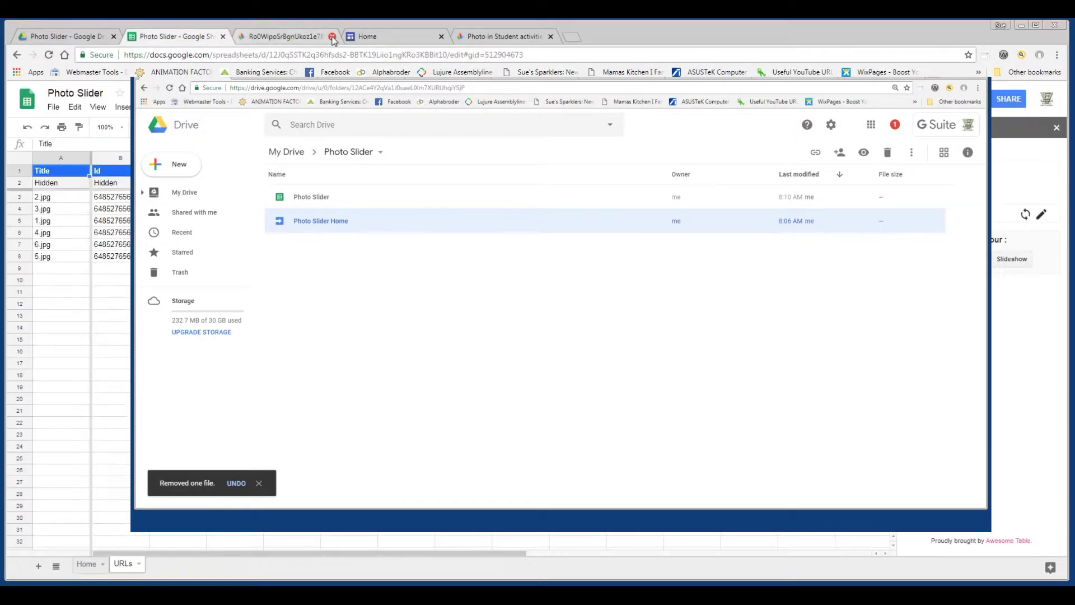
Step: Widen the URL column C on the URLs sheet to fit most of each photo address
{"action": "left_click", "coordinate": [171, 199]}
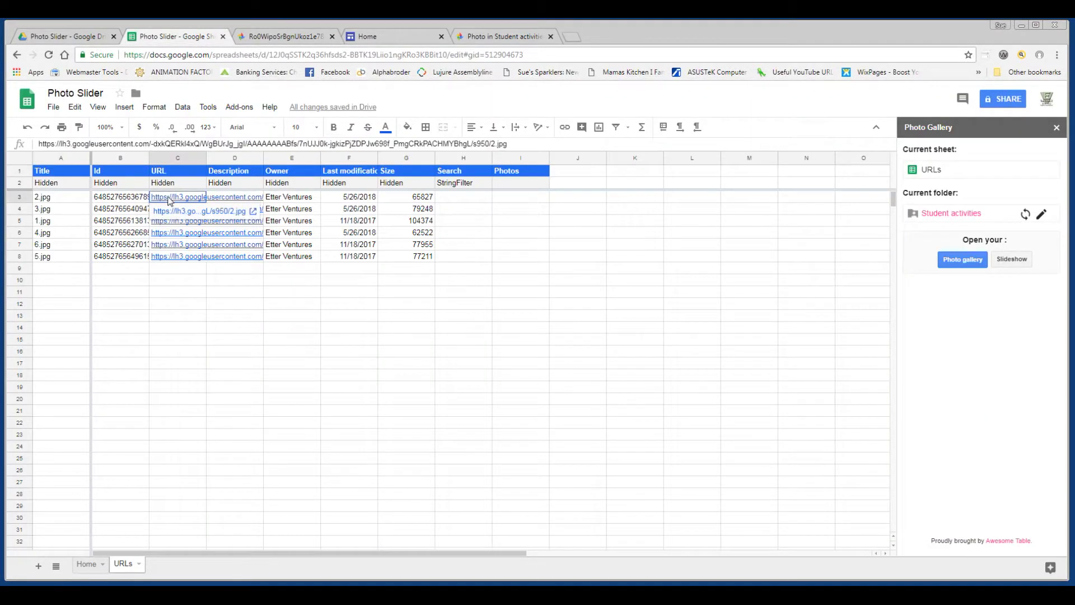
{"action": "left_click_drag", "start_coordinate": [173, 237], "coordinate": [177, 262]}
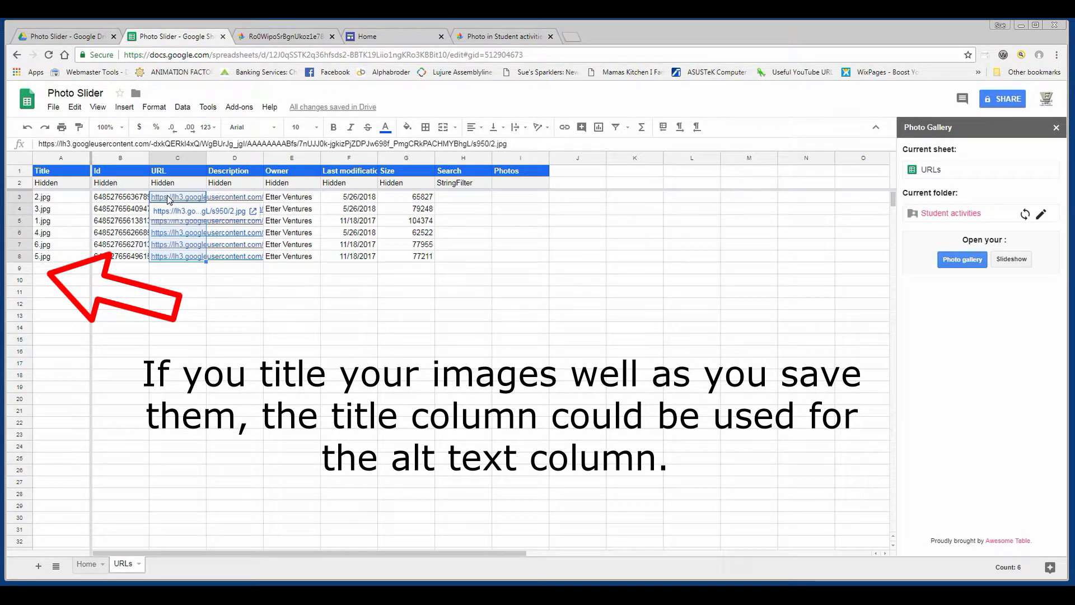
{"action": "left_click", "coordinate": [179, 159]}
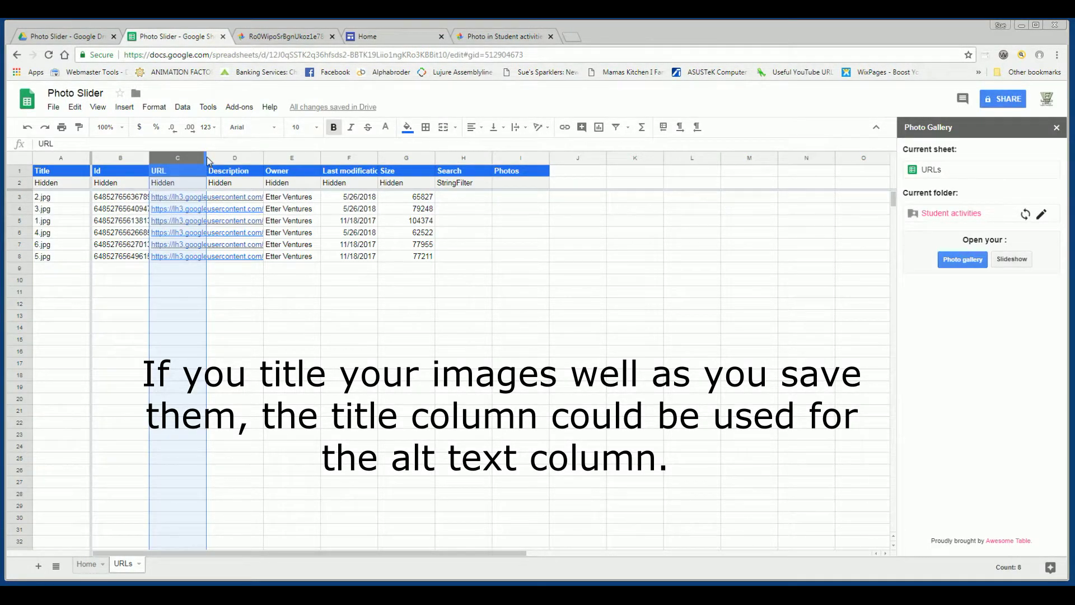
{"action": "left_click_drag", "start_coordinate": [207, 161], "coordinate": [575, 168]}
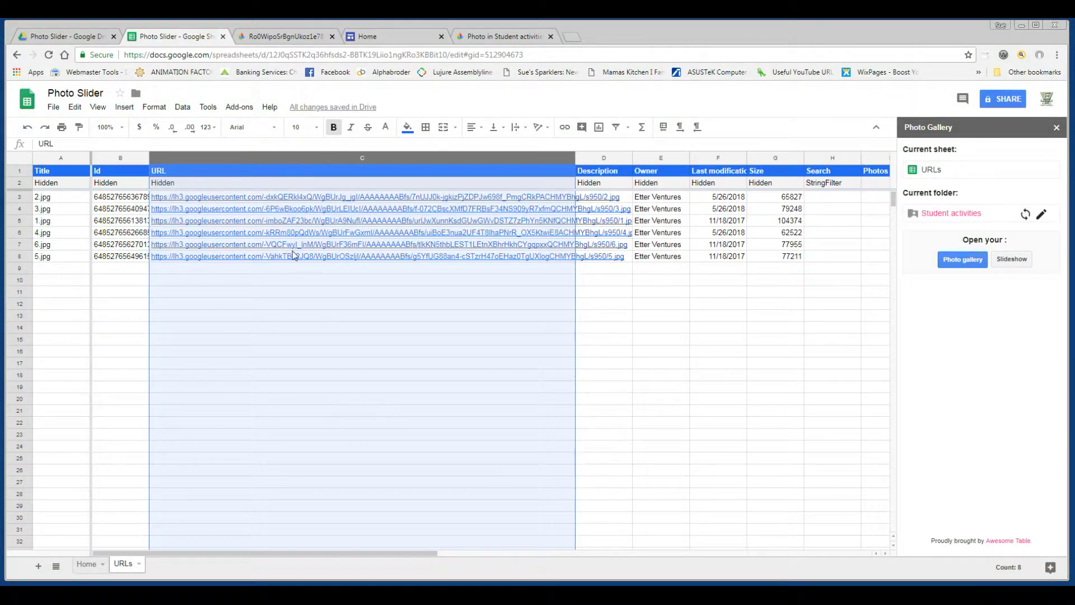
Step: Copy the URL column's cells C1:C8 from the URLs sheet and paste them over column C of the Home sheet
{"action": "left_click", "coordinate": [293, 267]}
{"action": "left_click", "coordinate": [296, 159]}
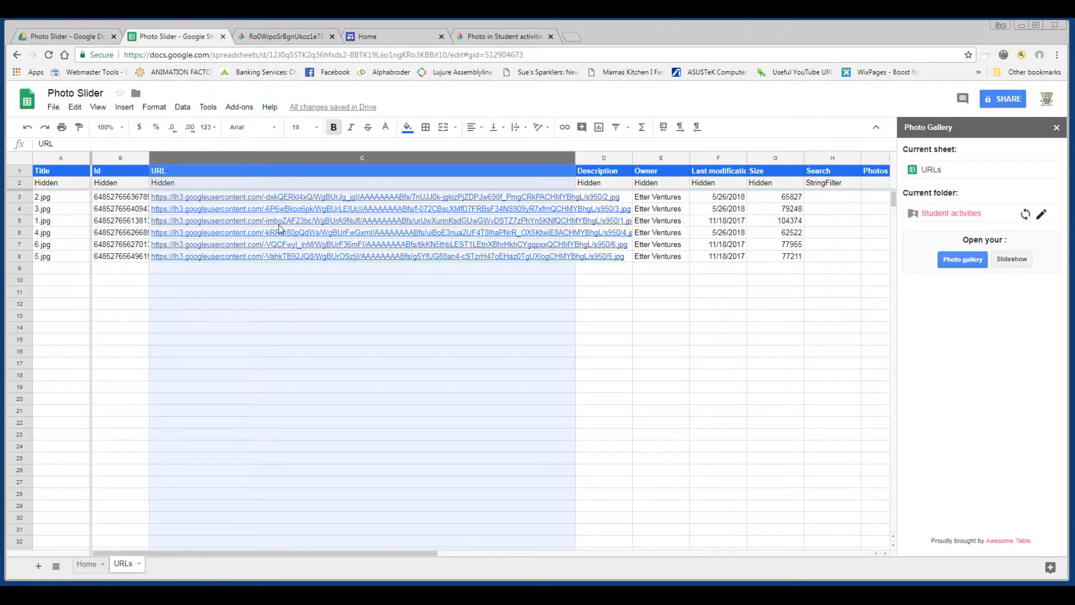
{"action": "left_click", "coordinate": [255, 327]}
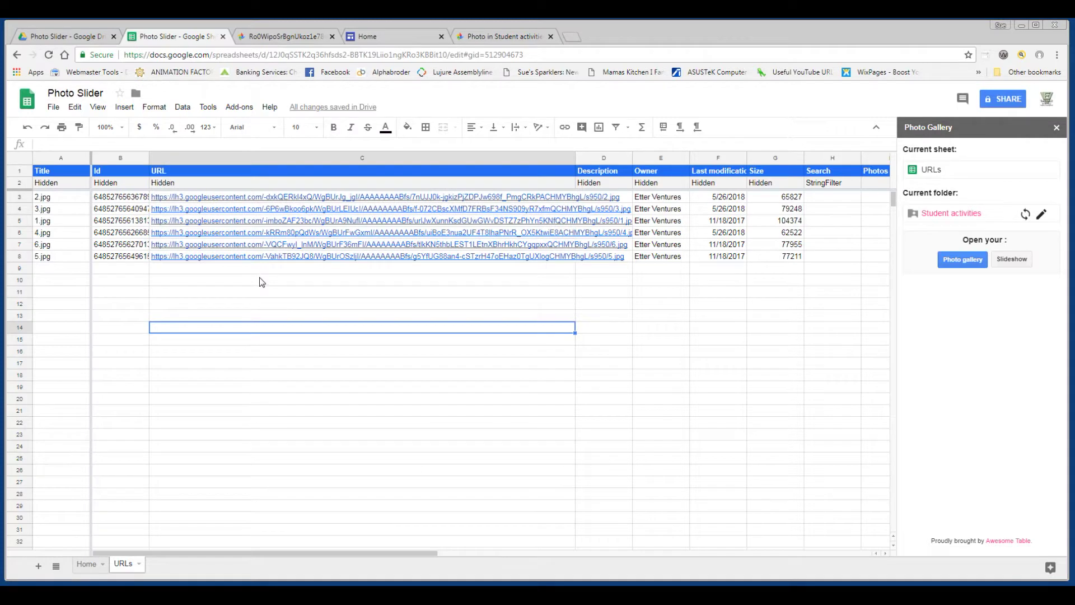
{"action": "left_click", "coordinate": [261, 256]}
{"action": "left_click_drag", "start_coordinate": [261, 221], "coordinate": [262, 162]}
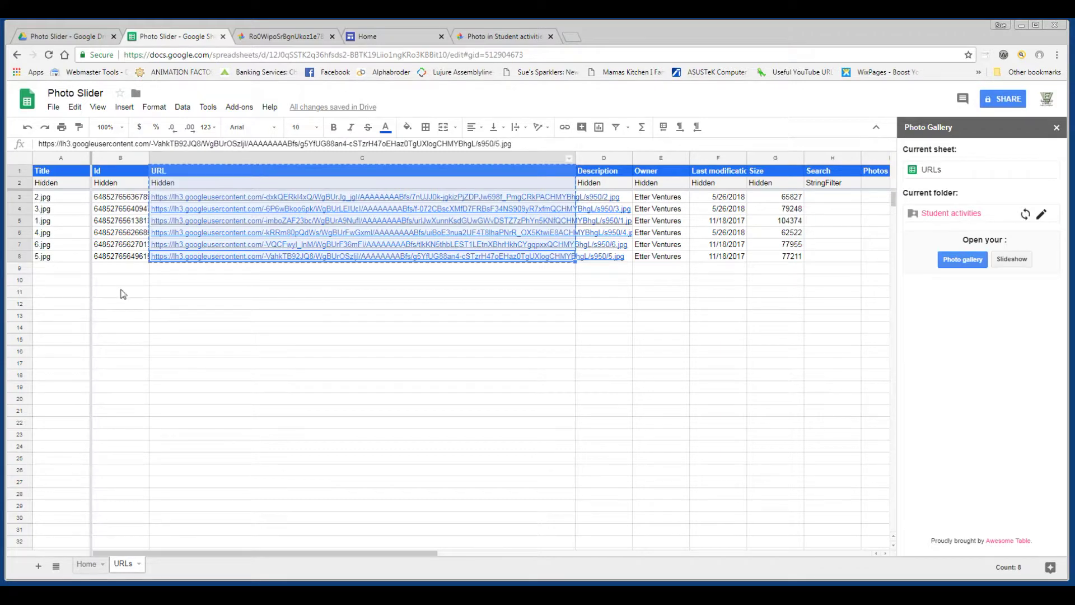
{"action": "left_click", "coordinate": [87, 565]}
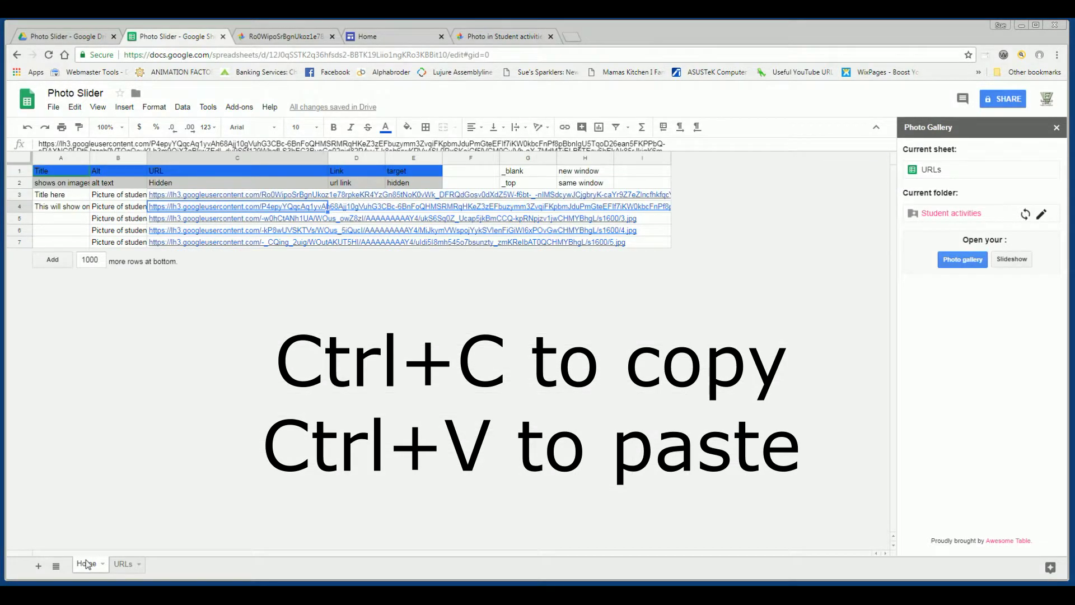
{"action": "left_click", "coordinate": [218, 159]}
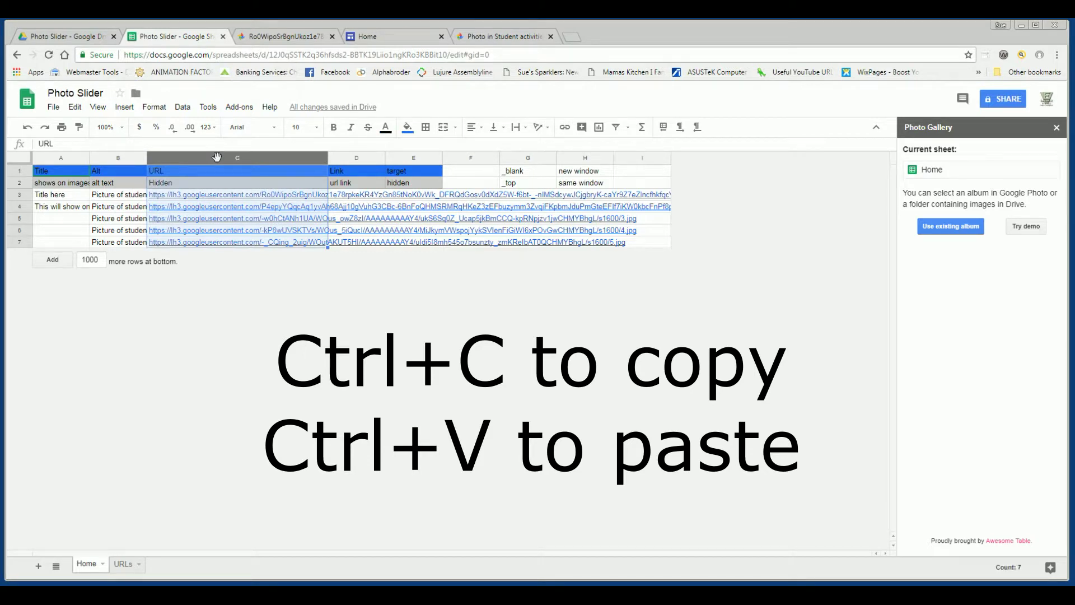
{"action": "key", "text": "ctrl+v"}
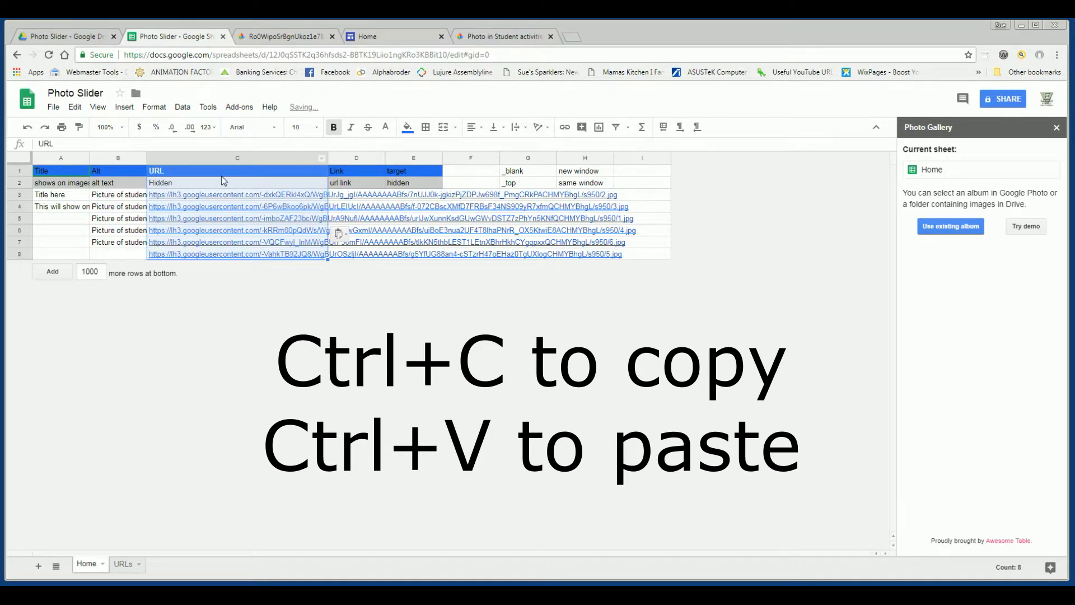
{"action": "left_click", "coordinate": [195, 196]}
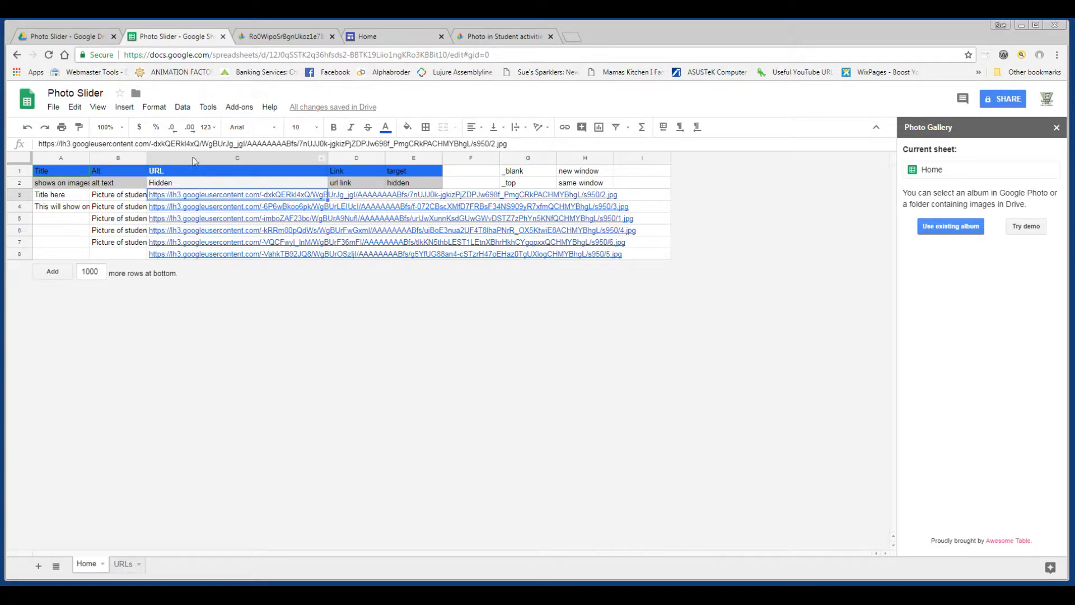
Step: Reload the published Photo Slider site page to check the slides with the pasted album URLs
{"action": "left_click", "coordinate": [376, 38]}
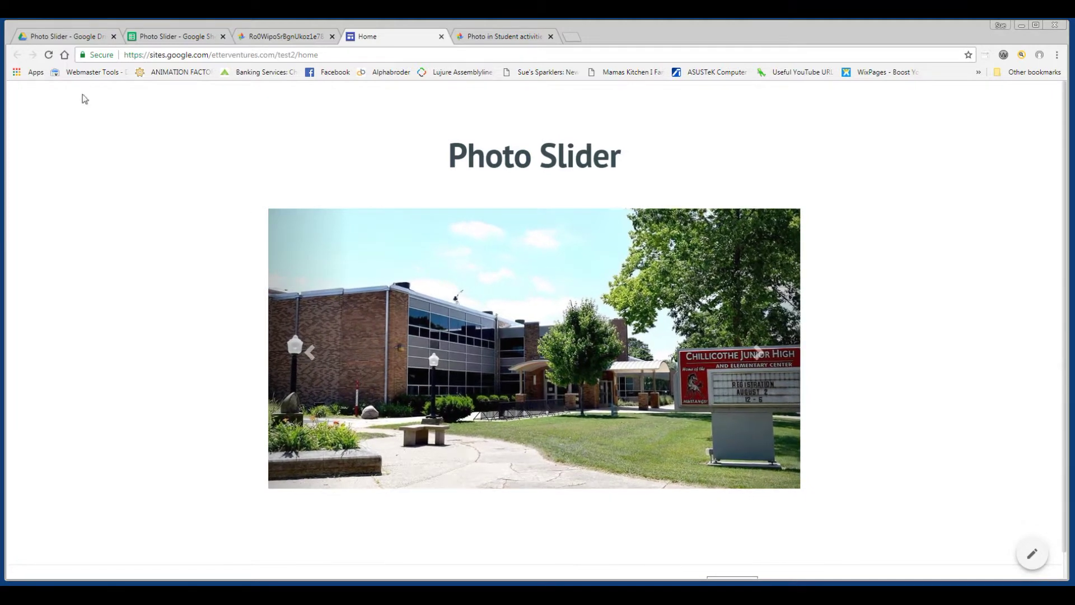
{"action": "left_click", "coordinate": [48, 56]}
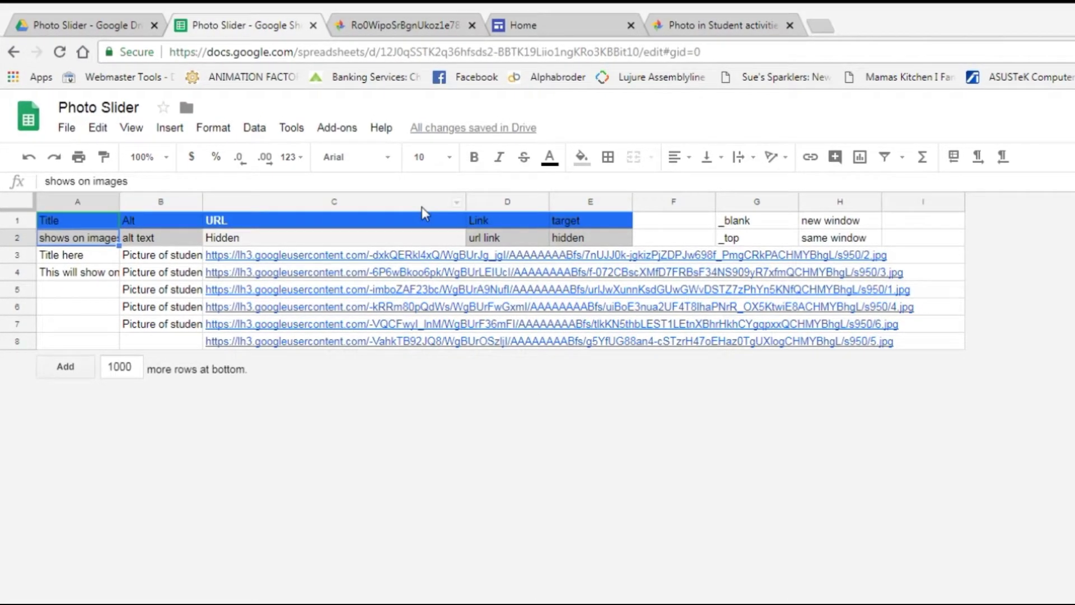
Step: Widen the Home sheet's URL column C slightly and set its text wrapping to Clip
{"action": "left_click", "coordinate": [421, 206]}
{"action": "left_click_drag", "start_coordinate": [463, 203], "coordinate": [538, 204]}
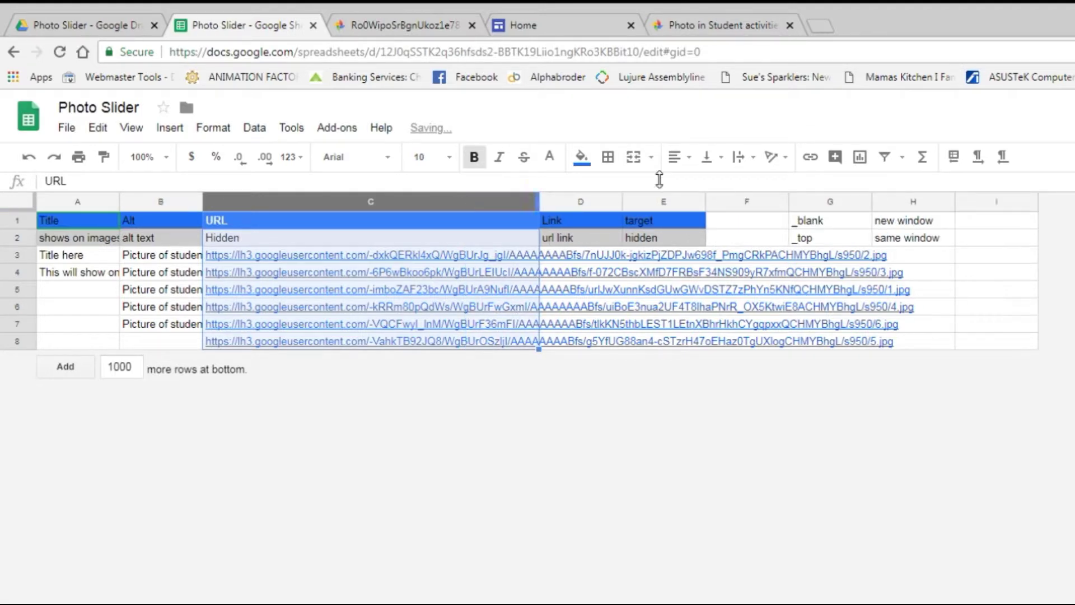
{"action": "left_click", "coordinate": [755, 158]}
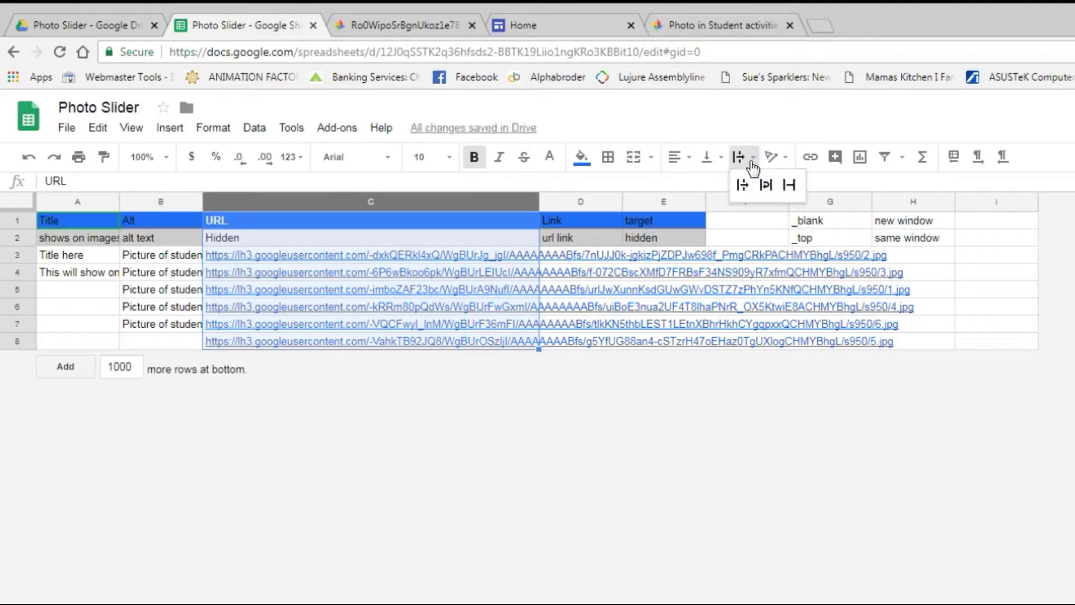
{"action": "left_click", "coordinate": [788, 186]}
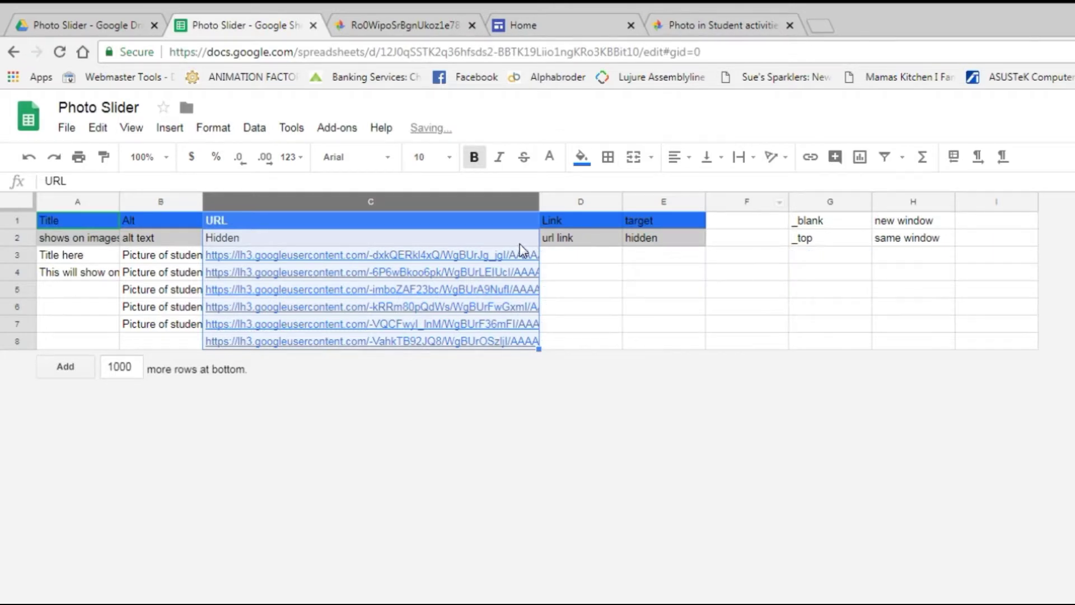
Step: Widen the Link column D slightly on the Home sheet
{"action": "left_click", "coordinate": [550, 261]}
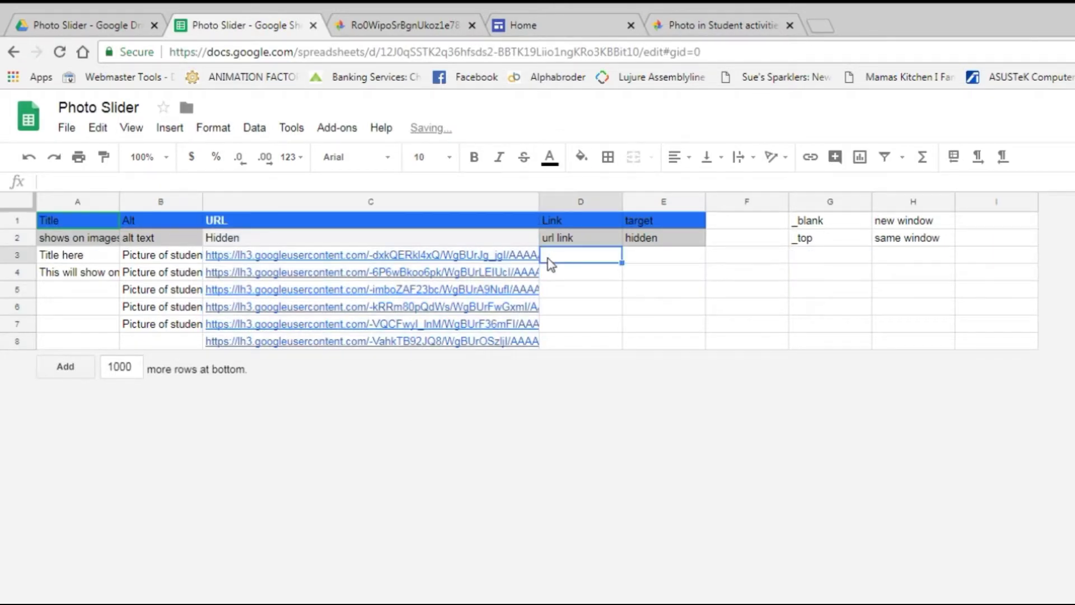
{"action": "left_click", "coordinate": [597, 203]}
{"action": "left_click", "coordinate": [653, 205]}
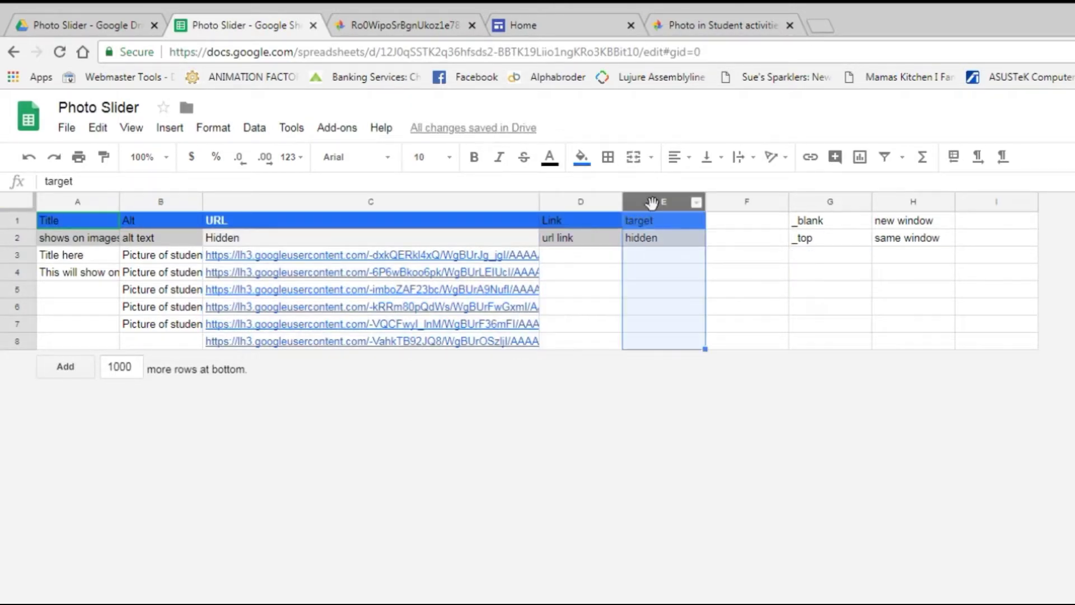
{"action": "left_click_drag", "start_coordinate": [621, 200], "coordinate": [646, 201]}
{"action": "left_click", "coordinate": [698, 265]}
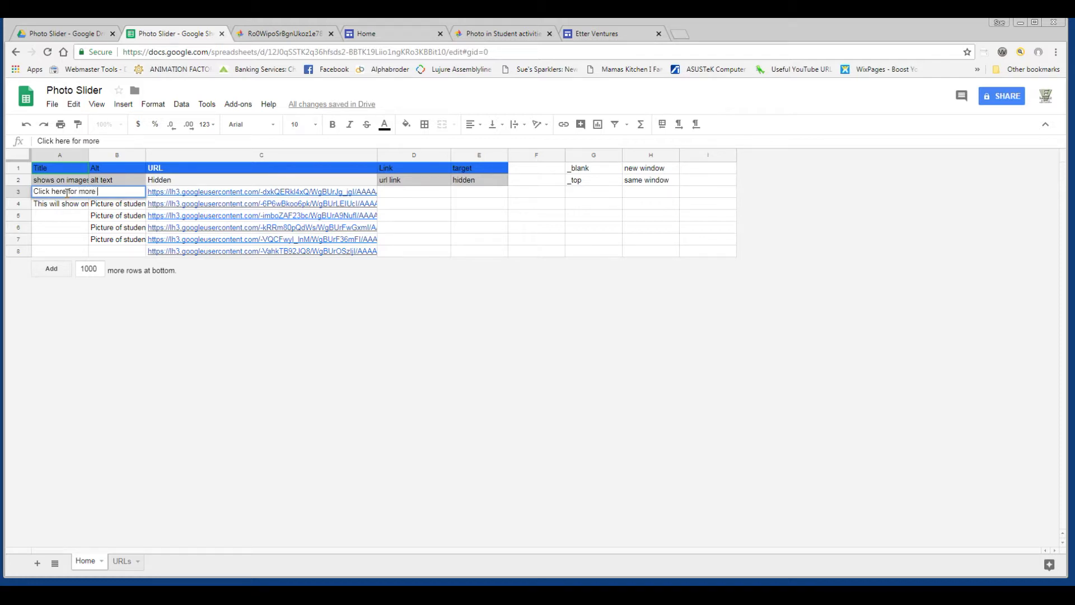
Step: Finish the first slide's title as "Click here for more information" and paste the Etter Ventures home page URL into its Link cell D3
{"action": "type", "text": "tion"}
{"action": "left_click", "coordinate": [418, 197]}
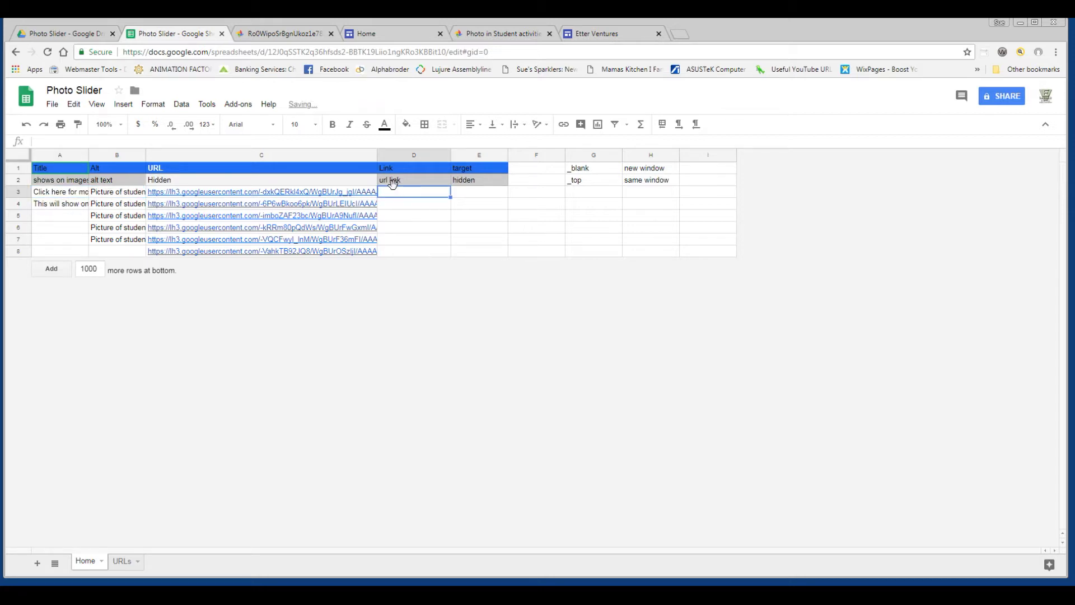
{"action": "left_click", "coordinate": [603, 38]}
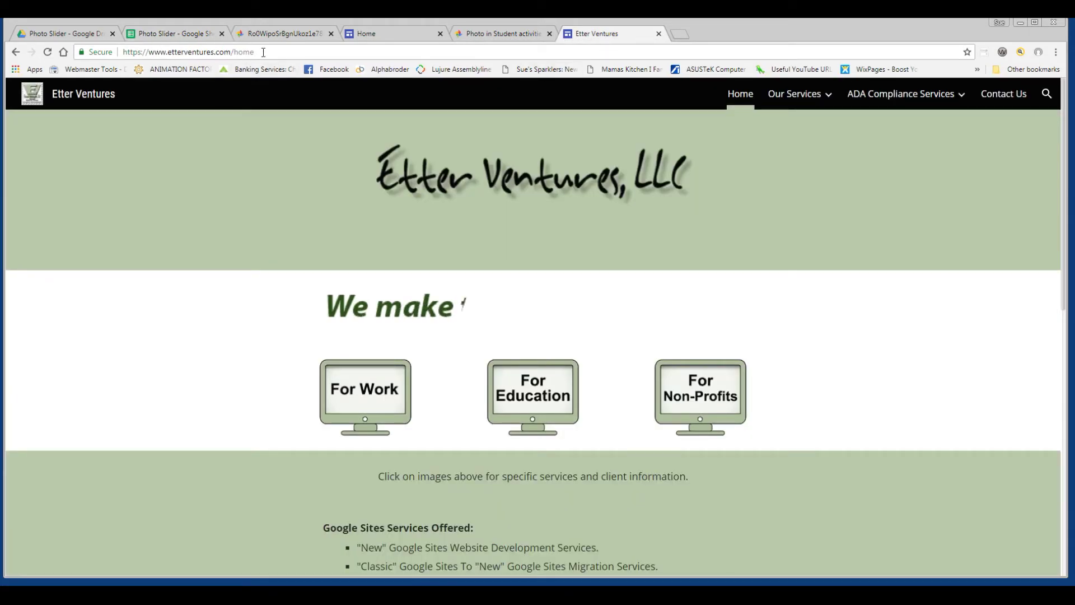
{"action": "left_click", "coordinate": [263, 52]}
{"action": "key", "text": "ctrl+c"}
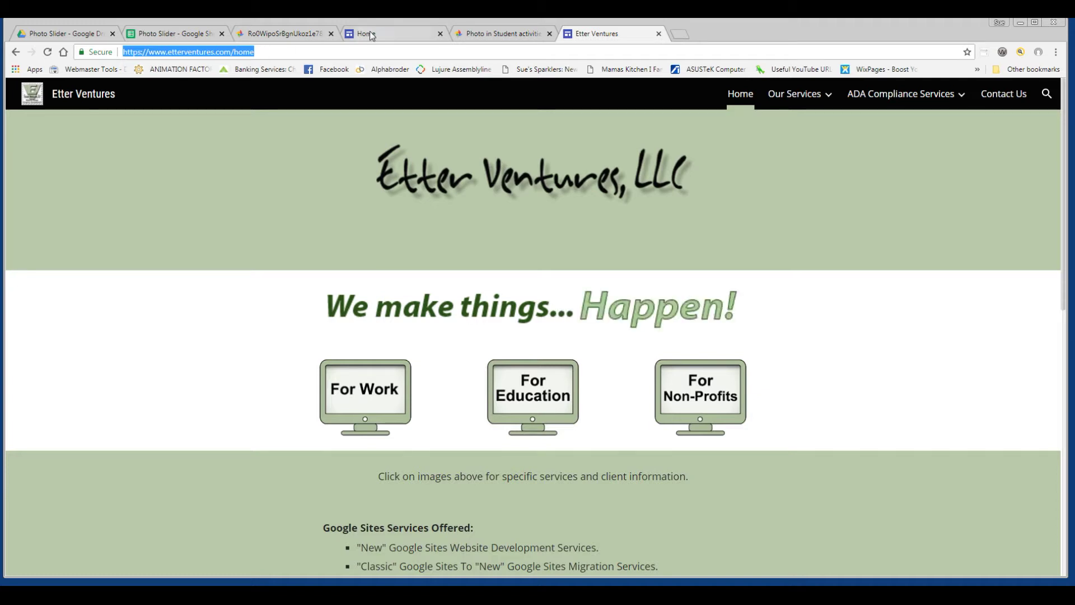
{"action": "left_click", "coordinate": [212, 35]}
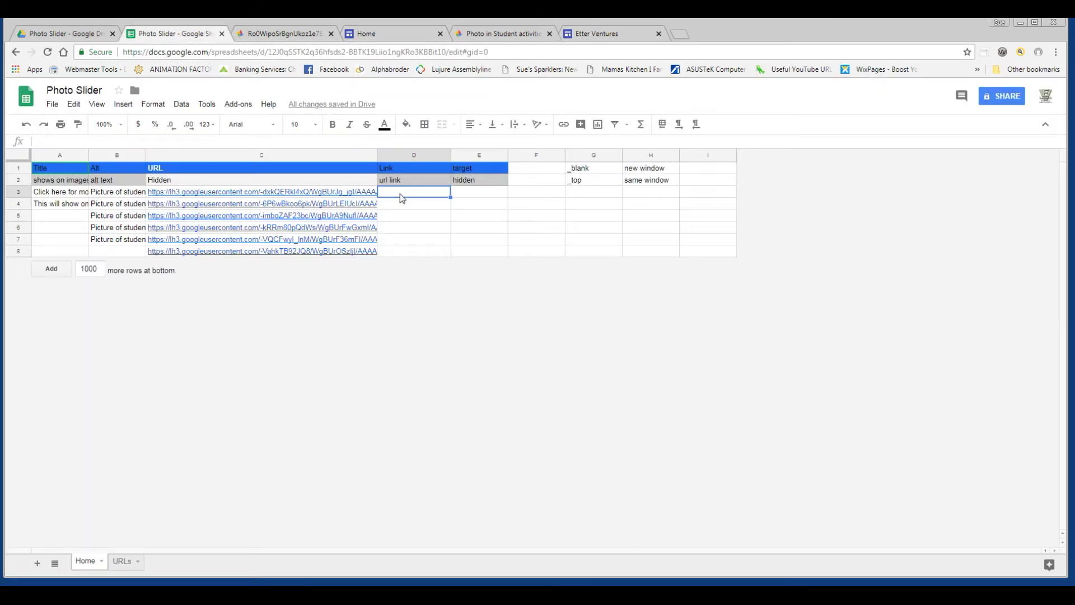
{"action": "key", "text": "ctrl+v"}
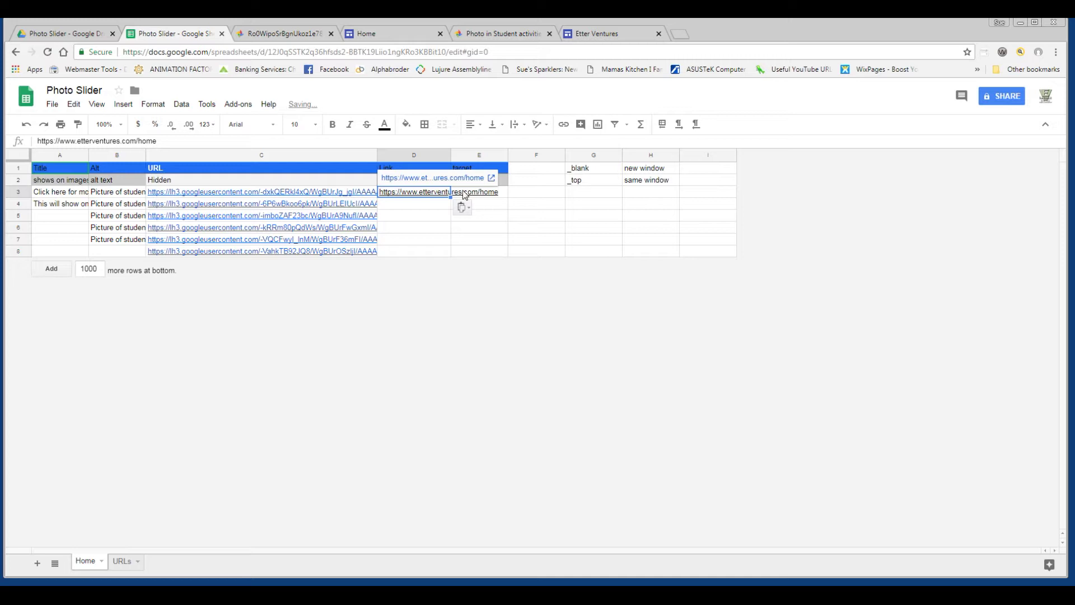
Step: Widen the Link column D to fit the URL and copy _blank from G1 into the first slide's target cell E3
{"action": "left_click_drag", "start_coordinate": [450, 155], "coordinate": [518, 155]}
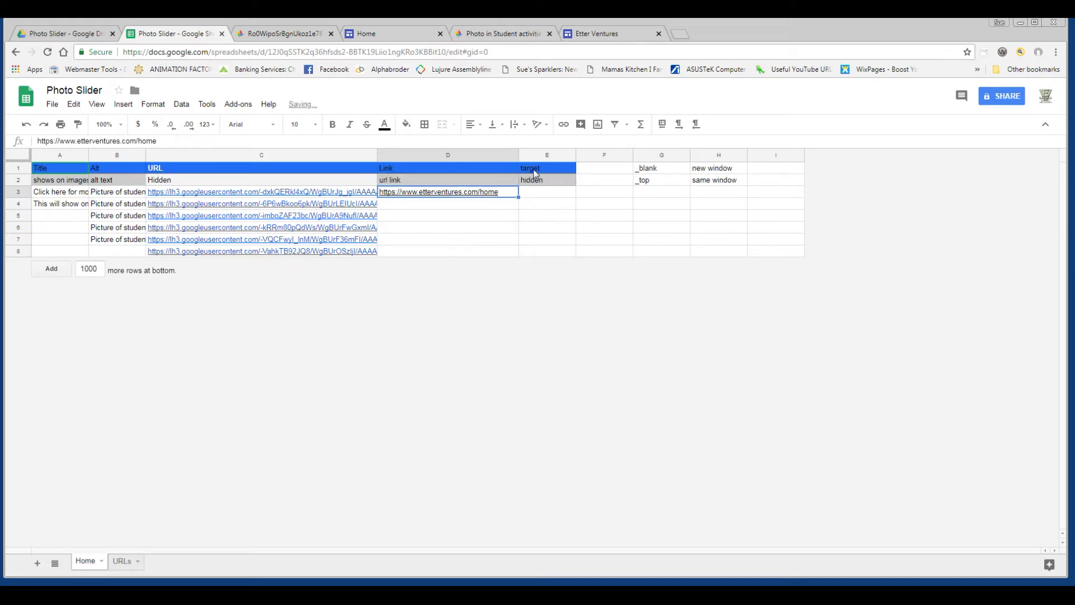
{"action": "left_click", "coordinate": [660, 171]}
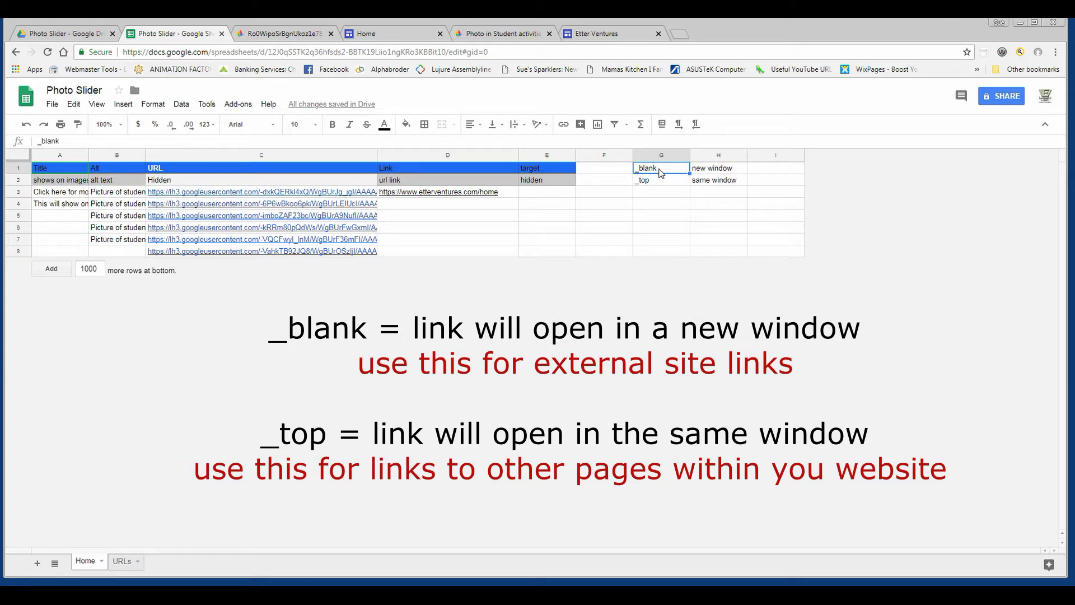
{"action": "key", "text": "ctrl+c"}
{"action": "left_click", "coordinate": [552, 193]}
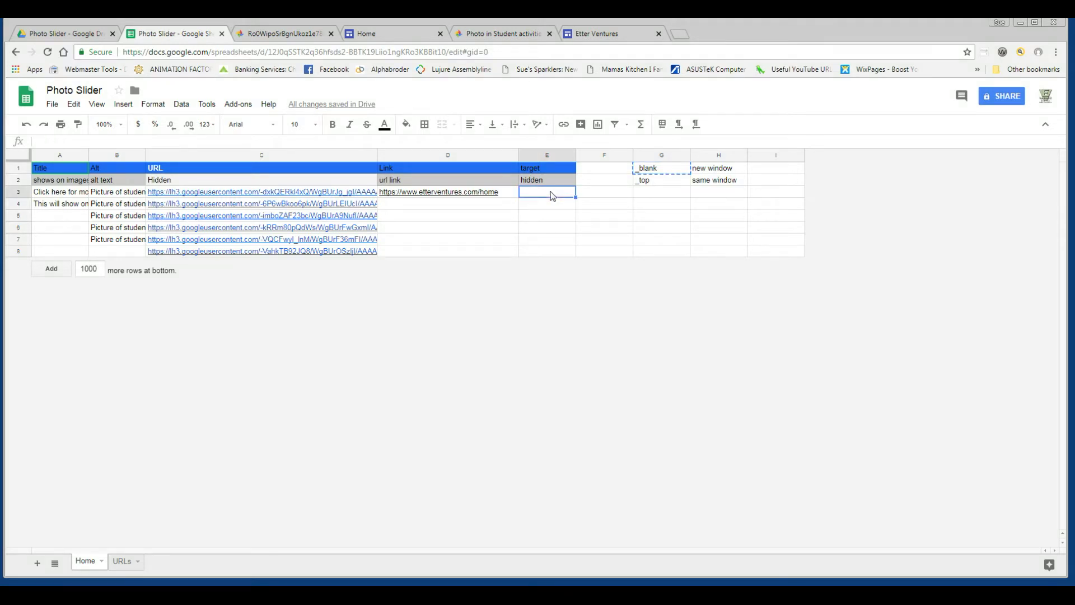
{"action": "key", "text": "ctrl+v"}
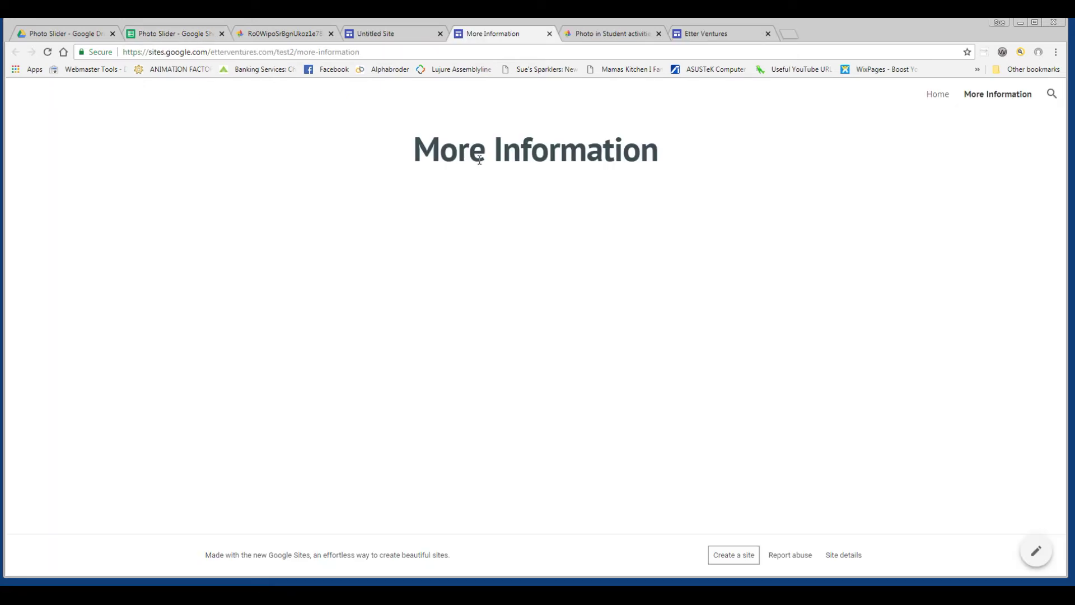
Step: Copy the published More Information page's URL and paste it into the second slide's Link cell D4 on the Home sheet
{"action": "left_click", "coordinate": [383, 51]}
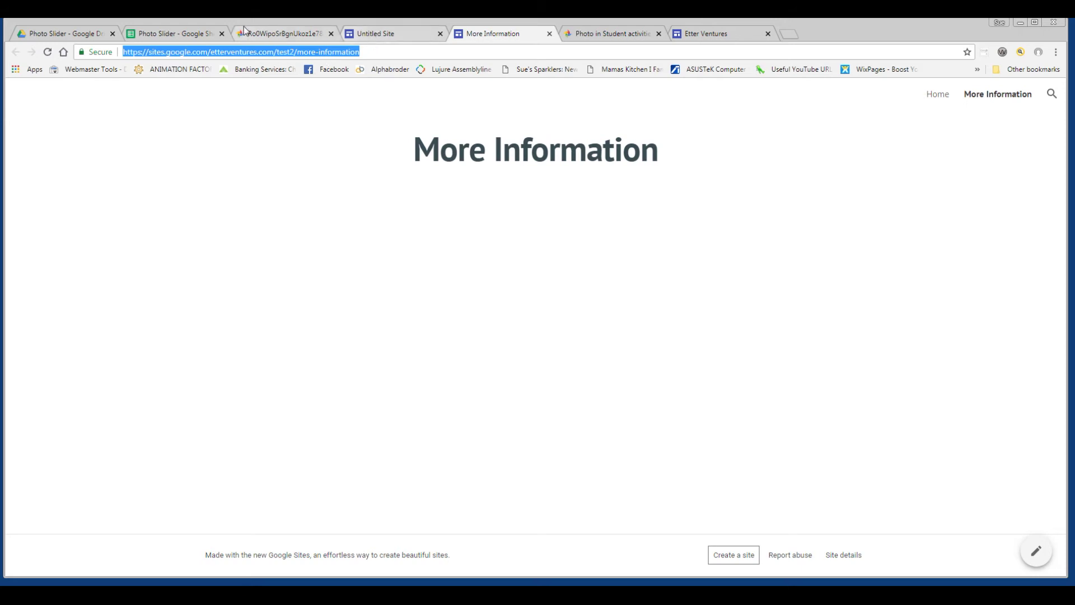
{"action": "left_click", "coordinate": [187, 36]}
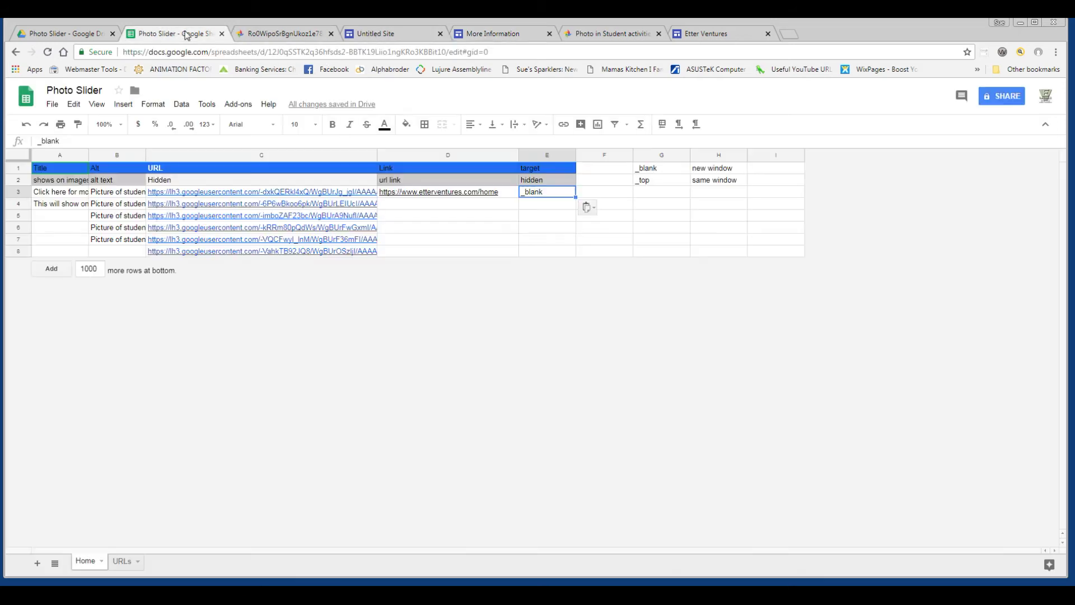
{"action": "left_click", "coordinate": [426, 211]}
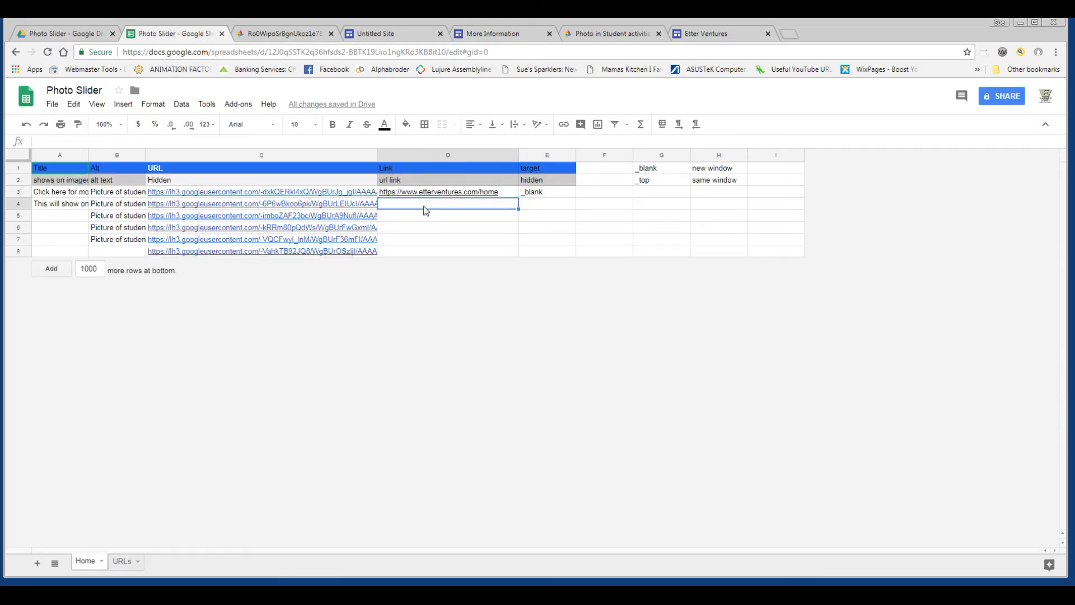
{"action": "key", "text": "ctrl+v"}
Step: Replace the second slide's title in A4 with "Here's more details..."
{"action": "left_click", "coordinate": [56, 208]}
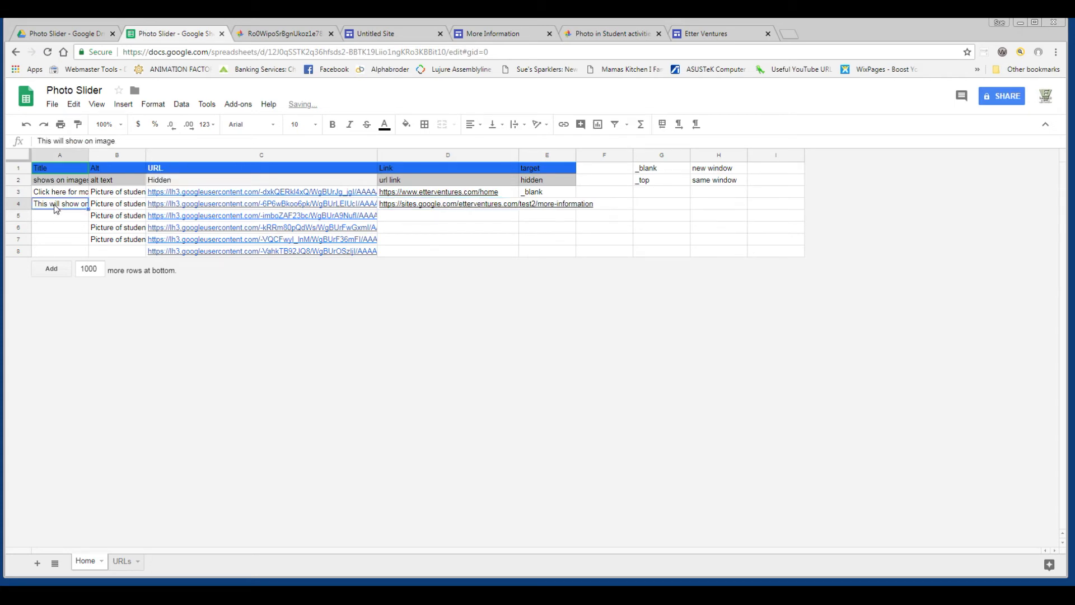
{"action": "type", "text": "Here's more"}
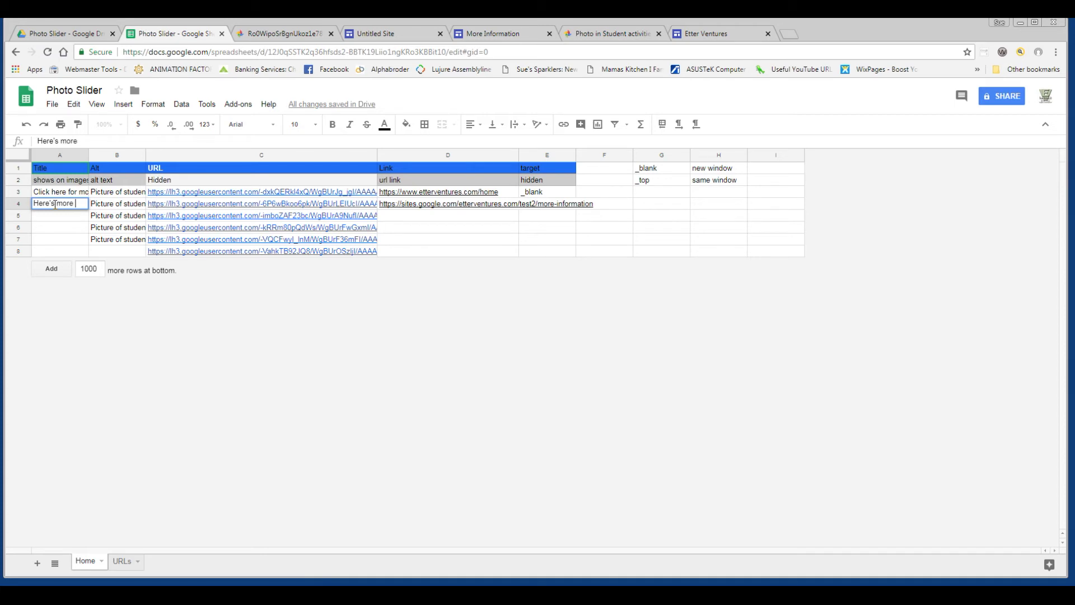
{"action": "type", "text": "details..."}
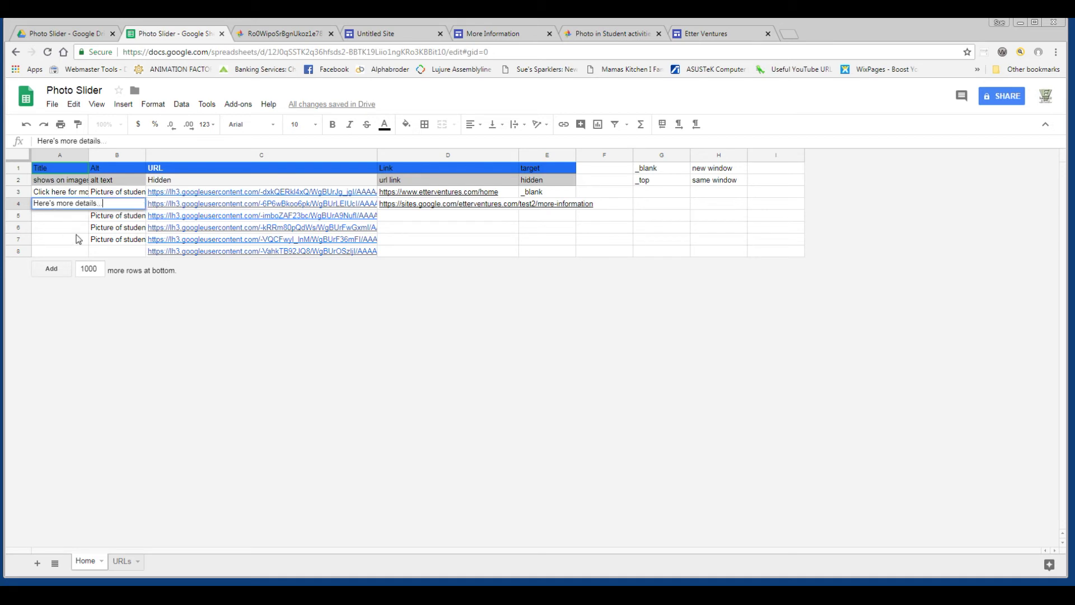
{"action": "left_click", "coordinate": [78, 239]}
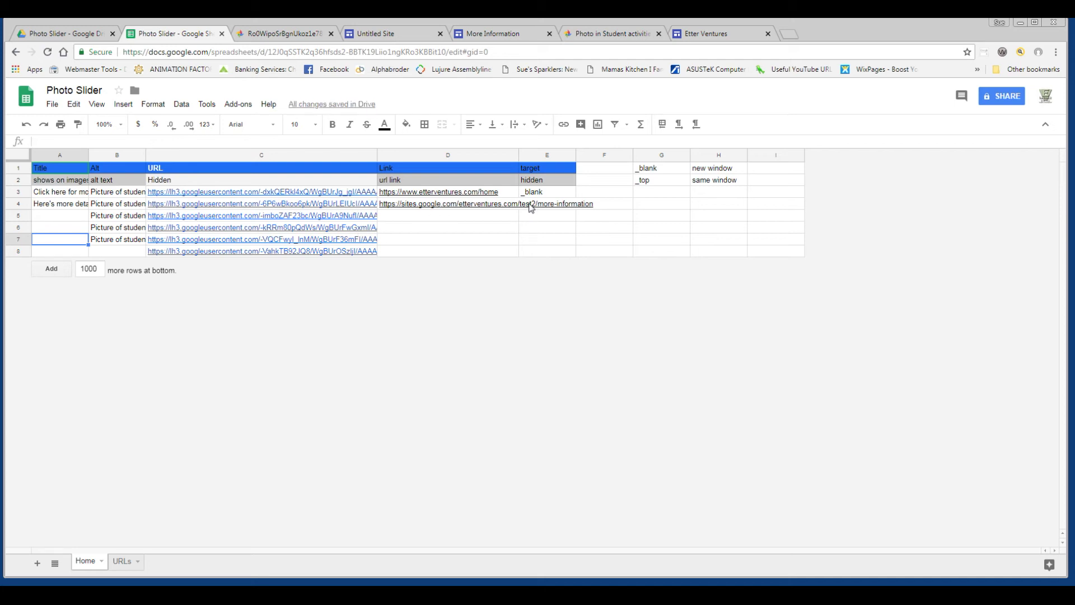
Step: Set the text wrapping of the Link column D to Clip
{"action": "left_click", "coordinate": [496, 155]}
{"action": "left_click", "coordinate": [519, 130]}
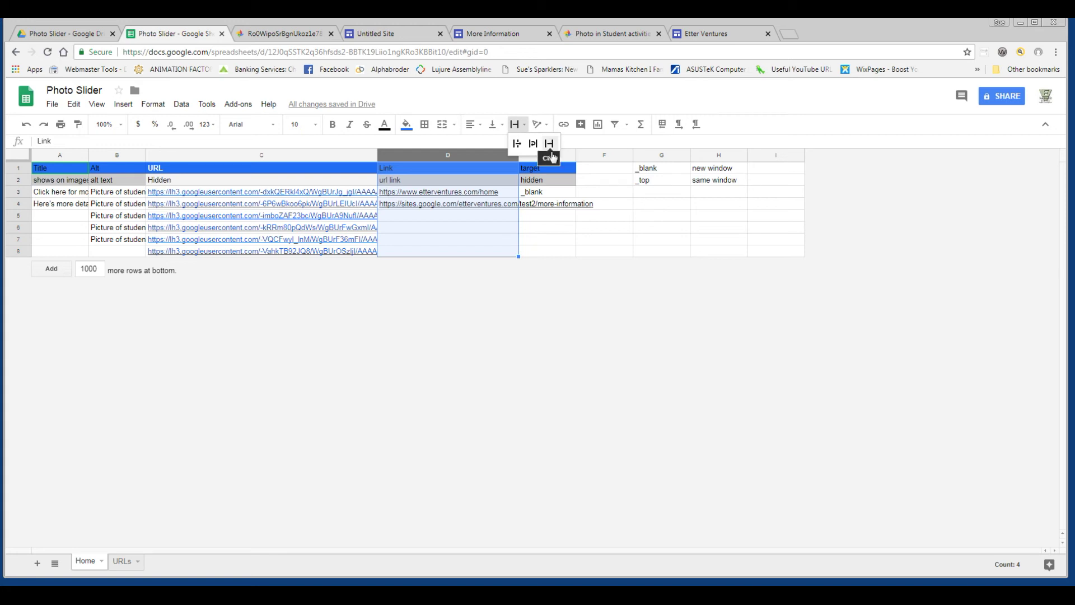
{"action": "left_click", "coordinate": [551, 145]}
Step: Copy _top from G2 into the second slide's target cell E4
{"action": "left_click", "coordinate": [532, 205]}
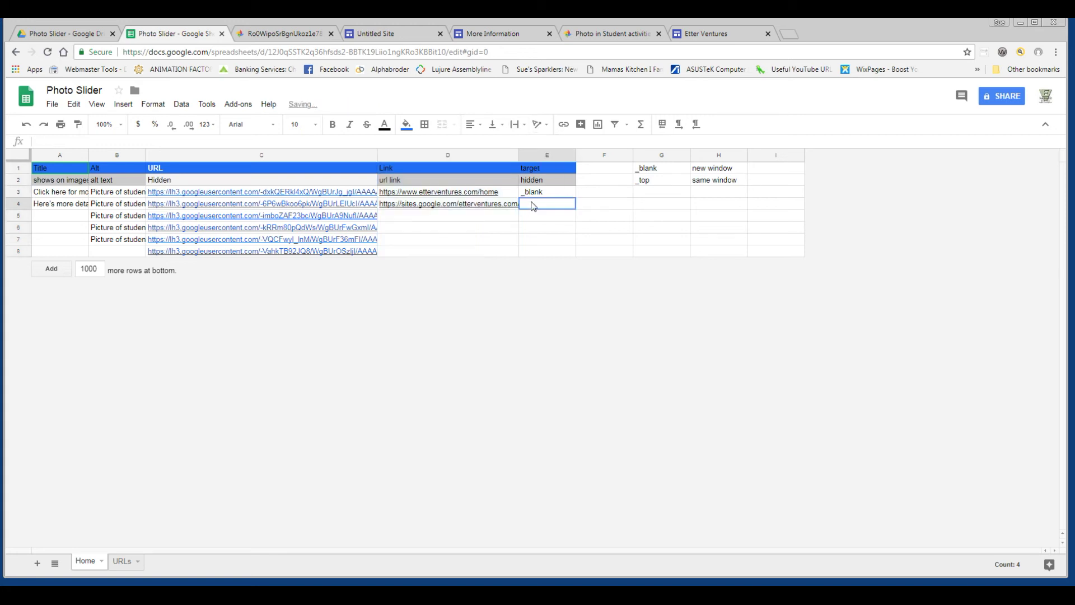
{"action": "left_click", "coordinate": [645, 182]}
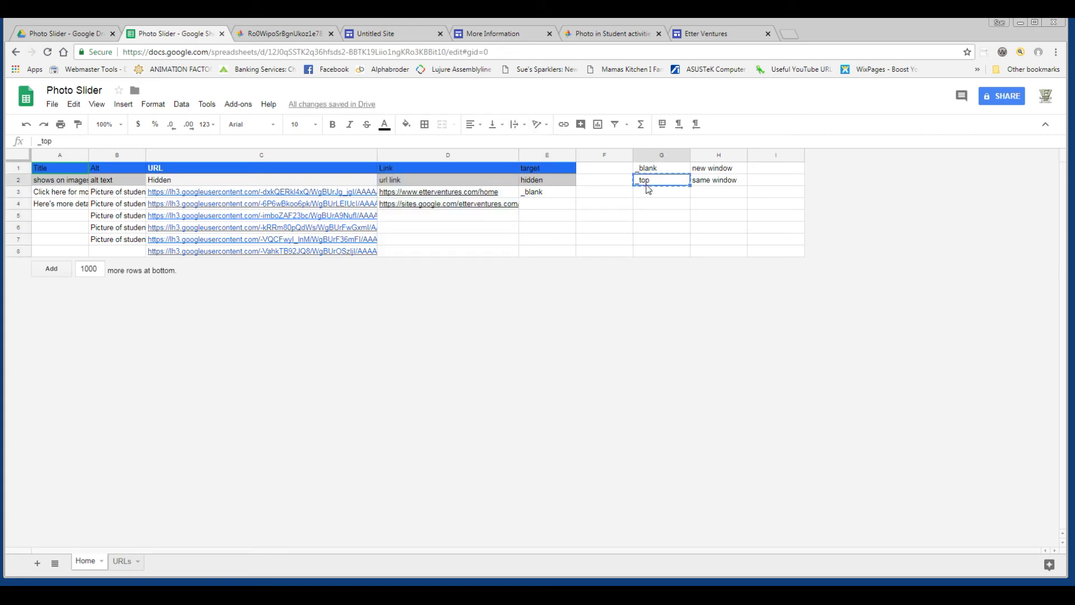
{"action": "left_click", "coordinate": [562, 208]}
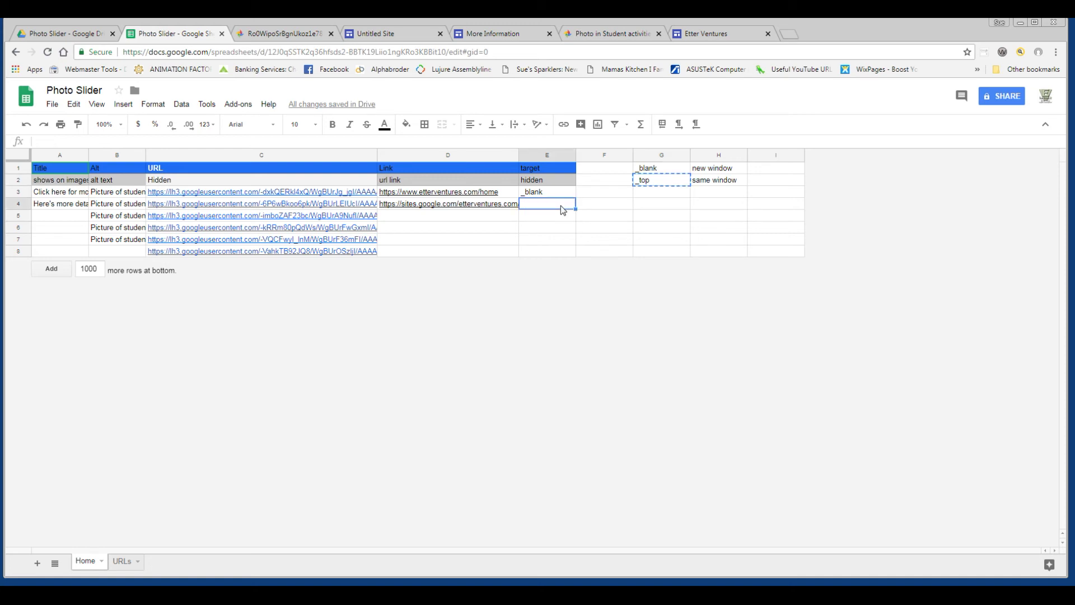
{"action": "key", "text": "ctrl+v"}
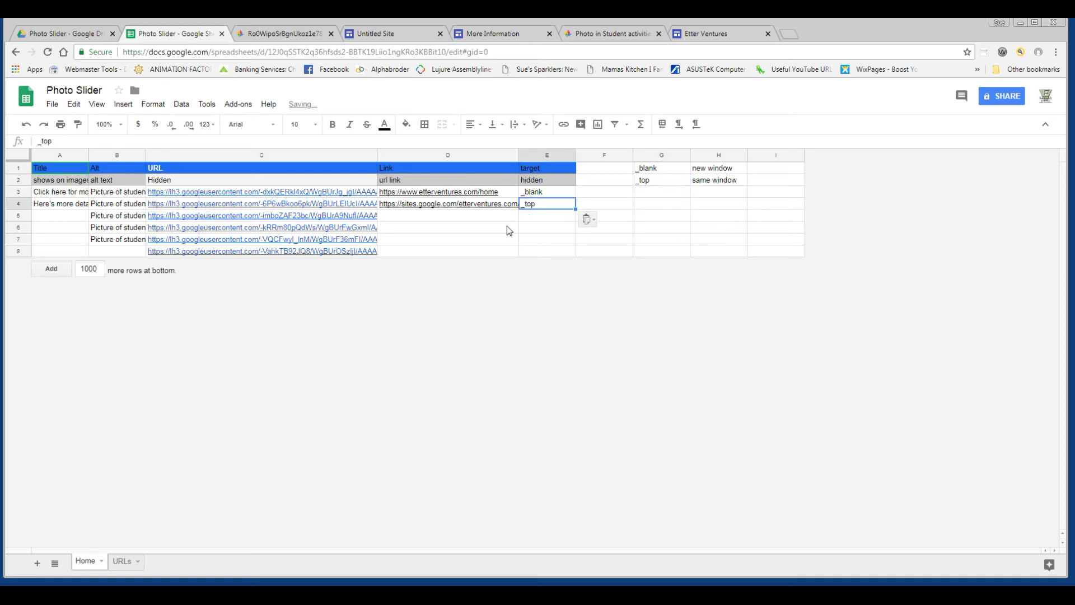
Step: Open the published site's Home page and test the first slide's "Click here for more information" link
{"action": "key", "text": "ctrl+5"}
{"action": "left_click", "coordinate": [939, 98]}
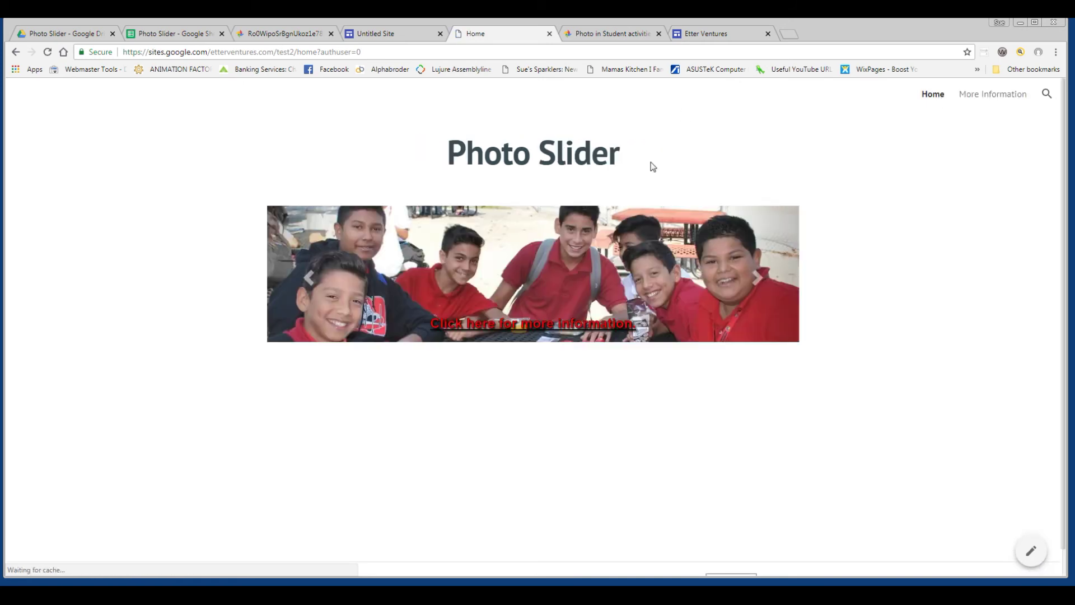
{"action": "left_click", "coordinate": [535, 332]}
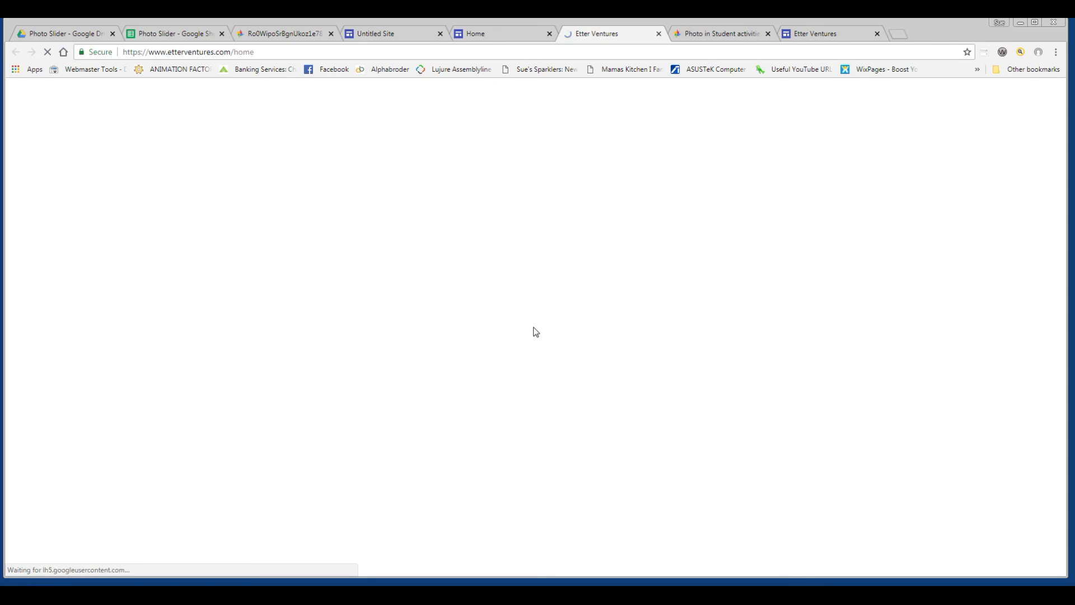